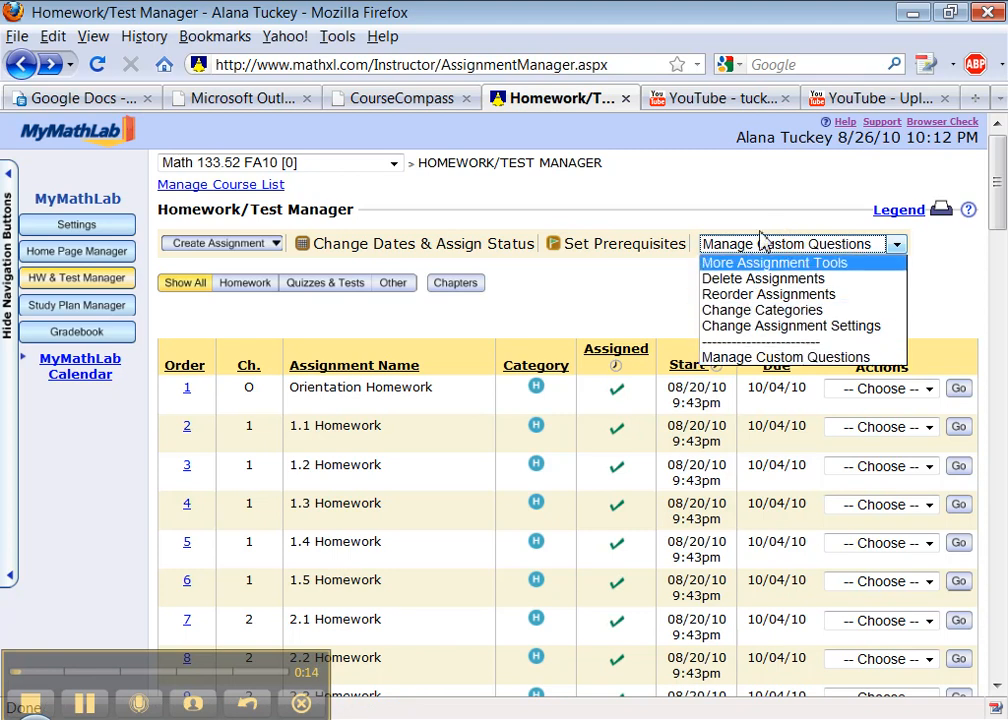
# Open the Set Prerequisites page and bring up Add Prerequisites for the 2.1 Homework assignment.
pyautogui.click(727, 265)
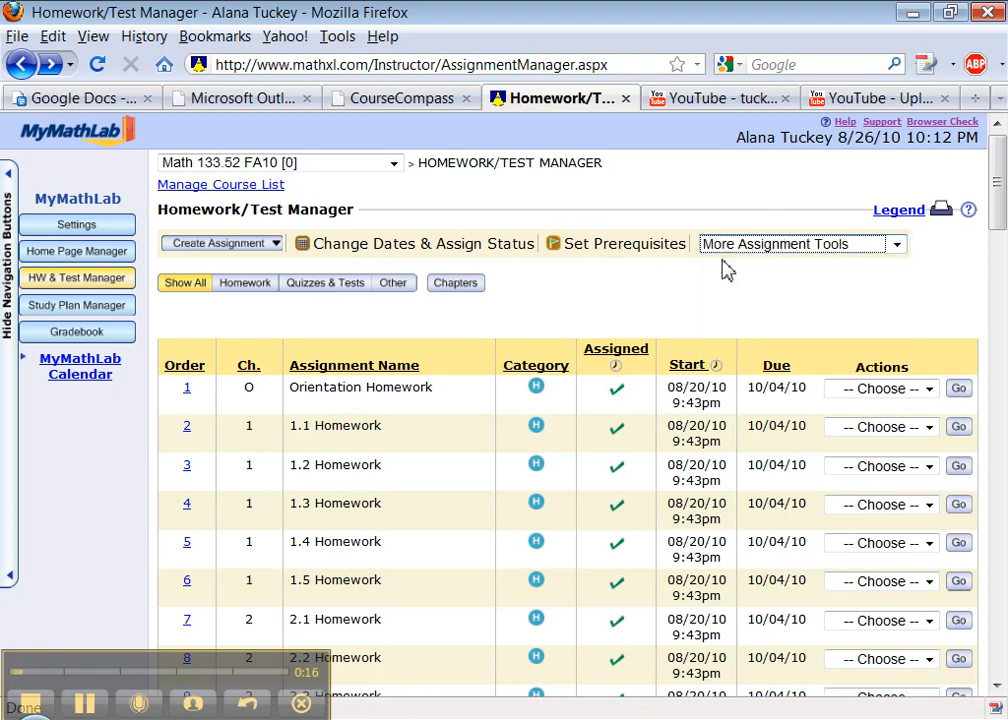
pyautogui.click(632, 256)
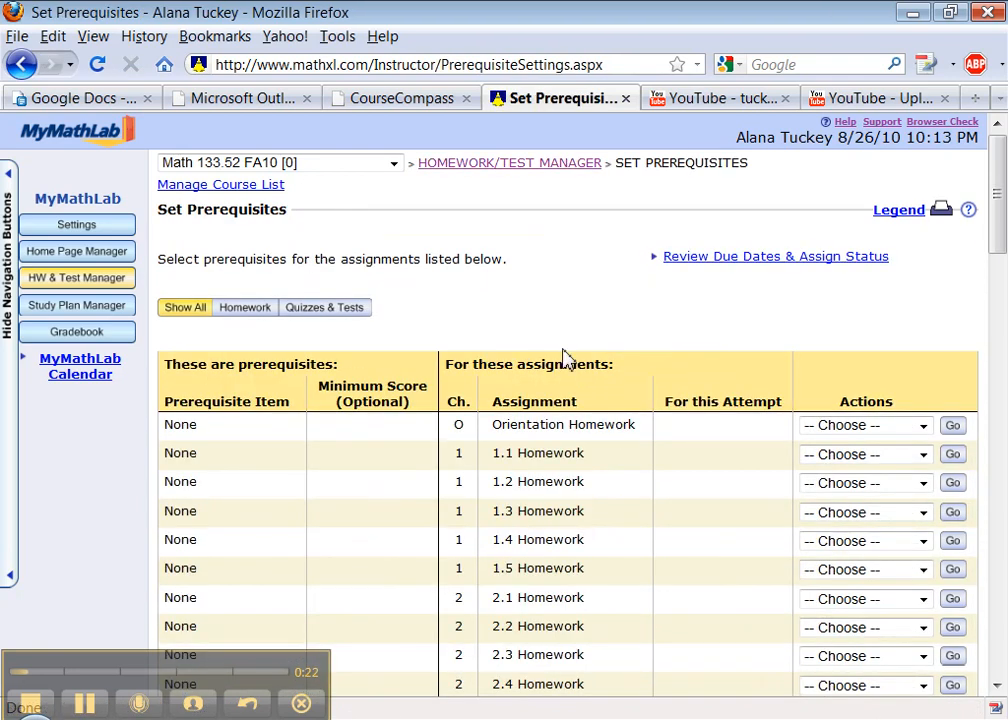
pyautogui.scroll(-4, 551, 367)
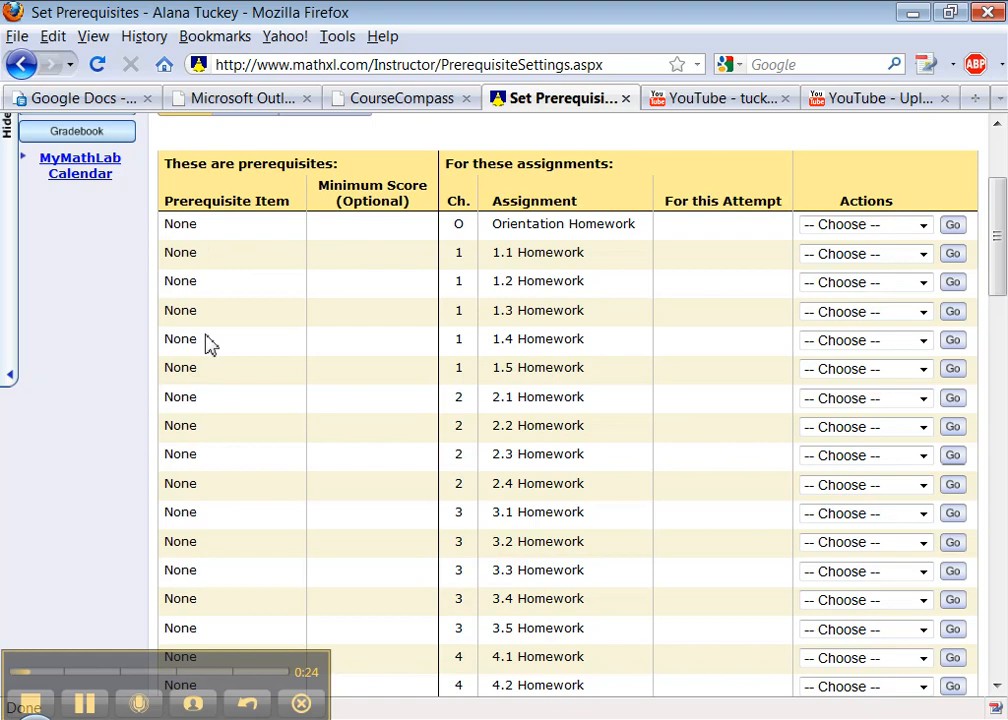
pyautogui.click(858, 400)
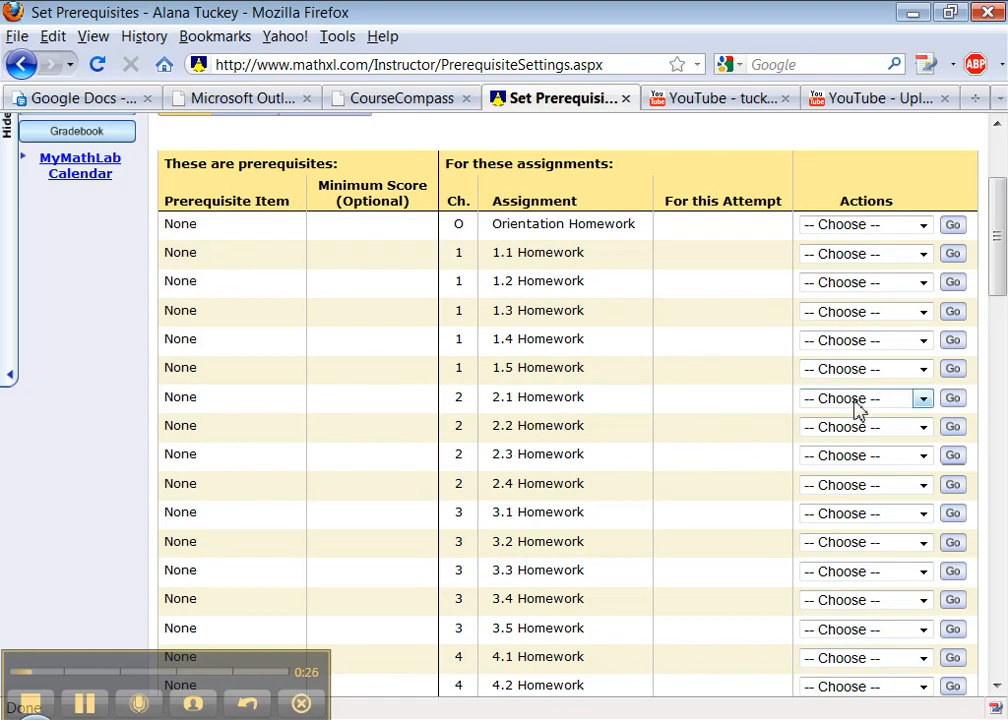
pyautogui.click(852, 434)
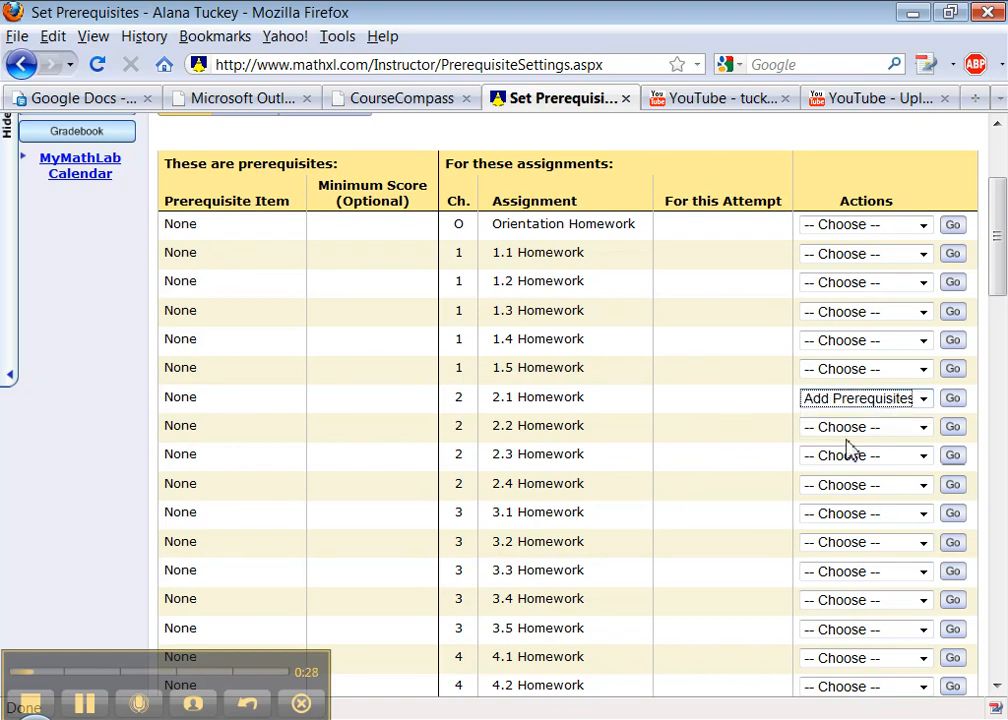
pyautogui.click(952, 399)
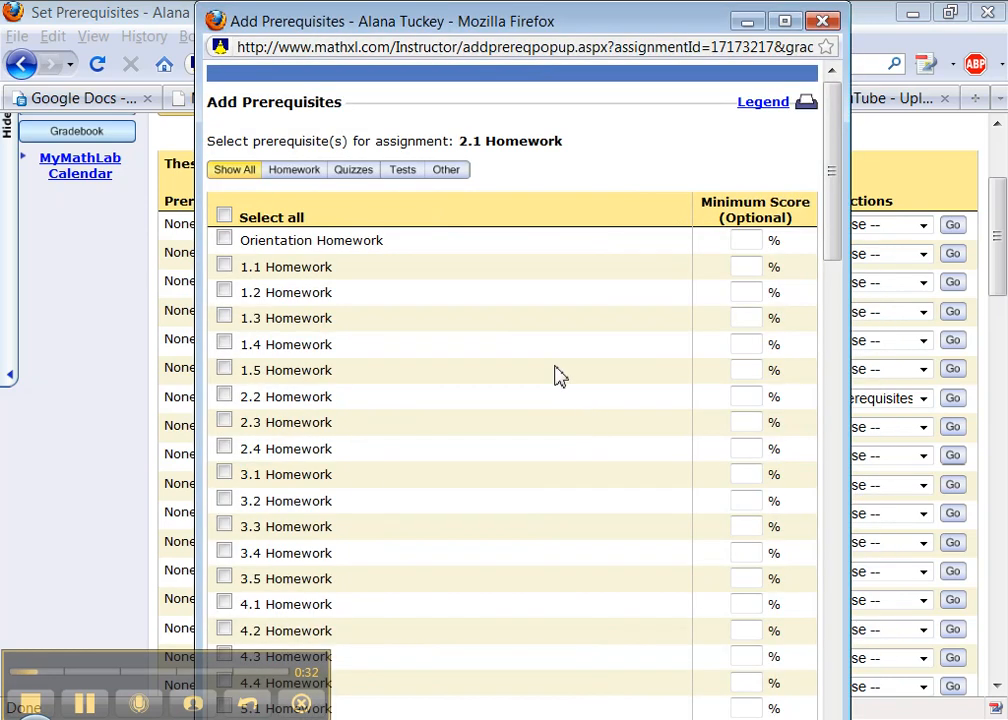
# Review the prerequisite assignments and minimum score options for 2.1 Homework, and return to the Homework/Test Manager without saving.
pyautogui.scroll(-2, 553, 362)
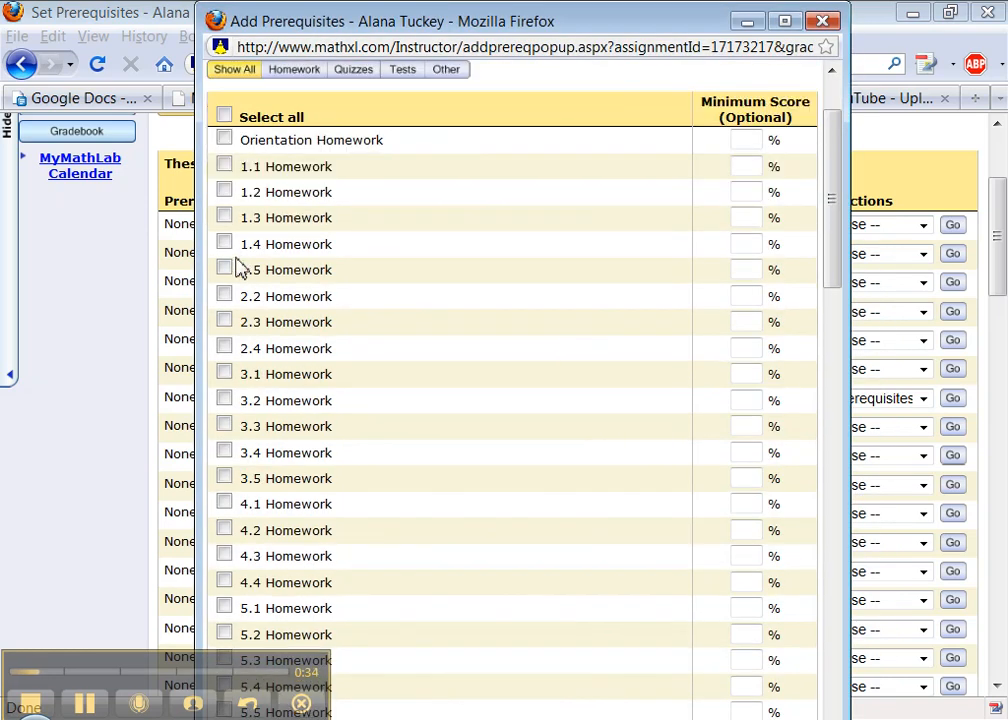
pyautogui.click(741, 267)
pyautogui.scroll(-6, 743, 263)
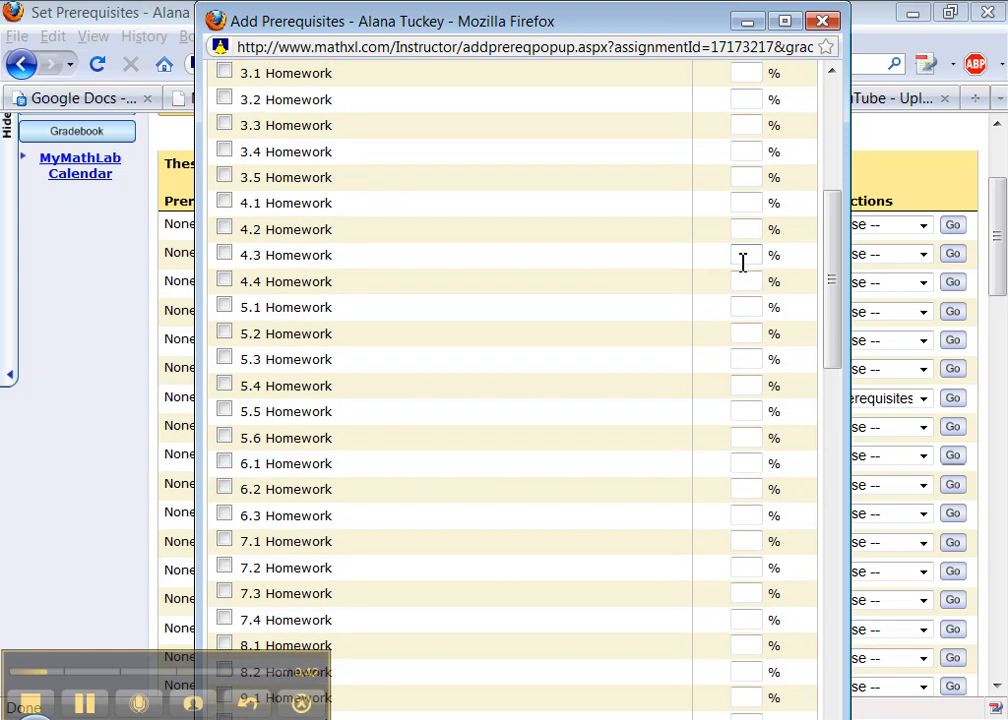
pyautogui.scroll(8, 743, 263)
pyautogui.scroll(-15, 727, 387)
pyautogui.scroll(1, 729, 386)
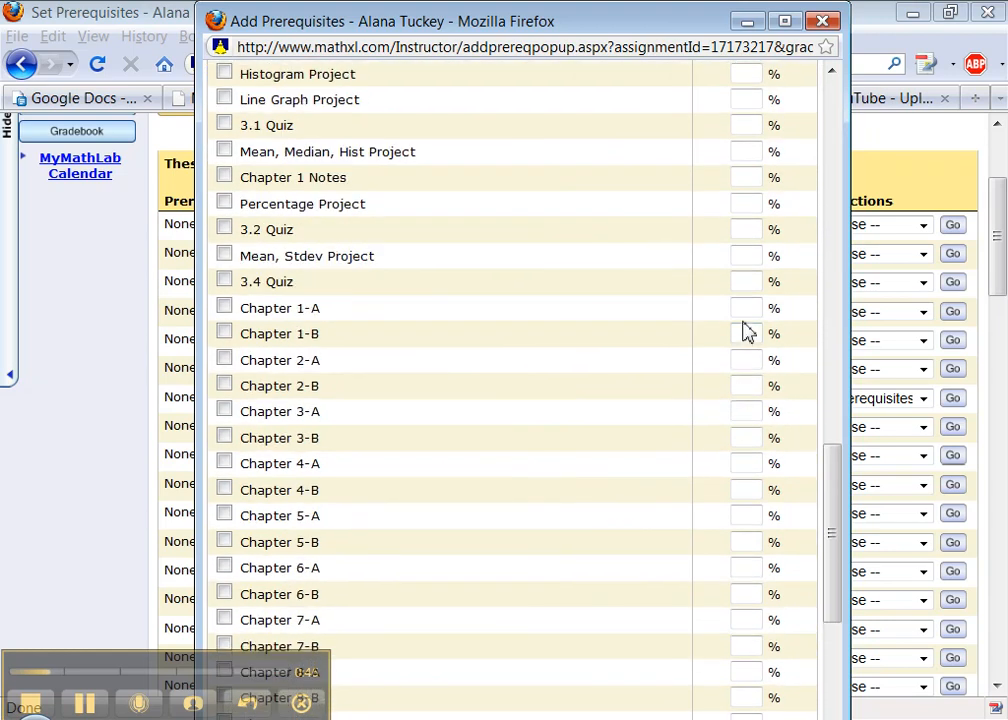
pyautogui.scroll(14, 748, 316)
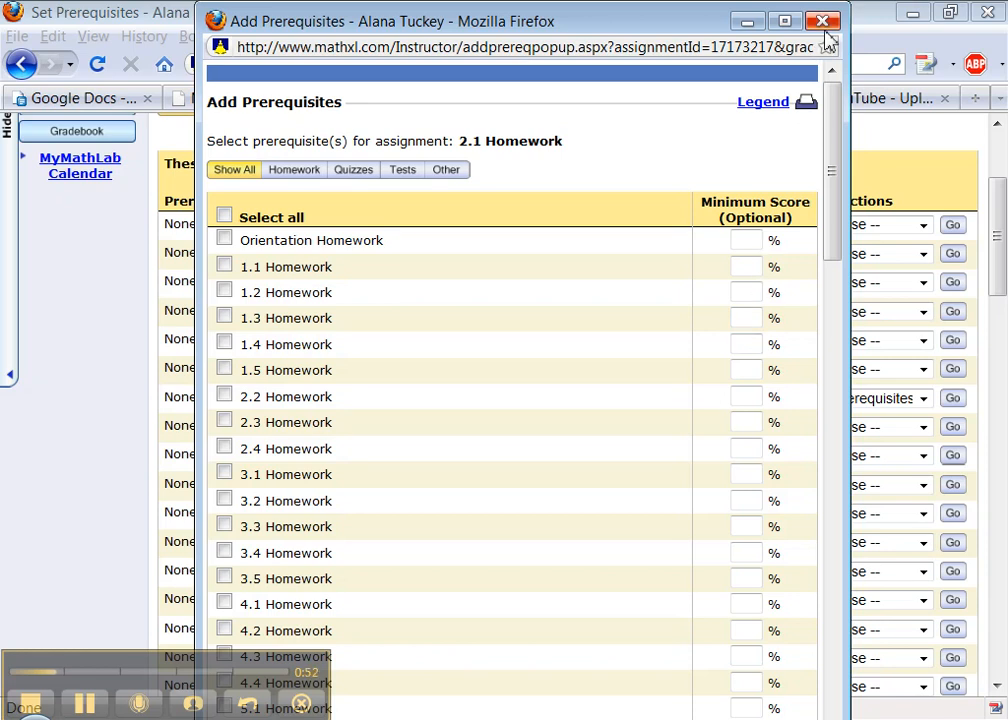
pyautogui.click(824, 26)
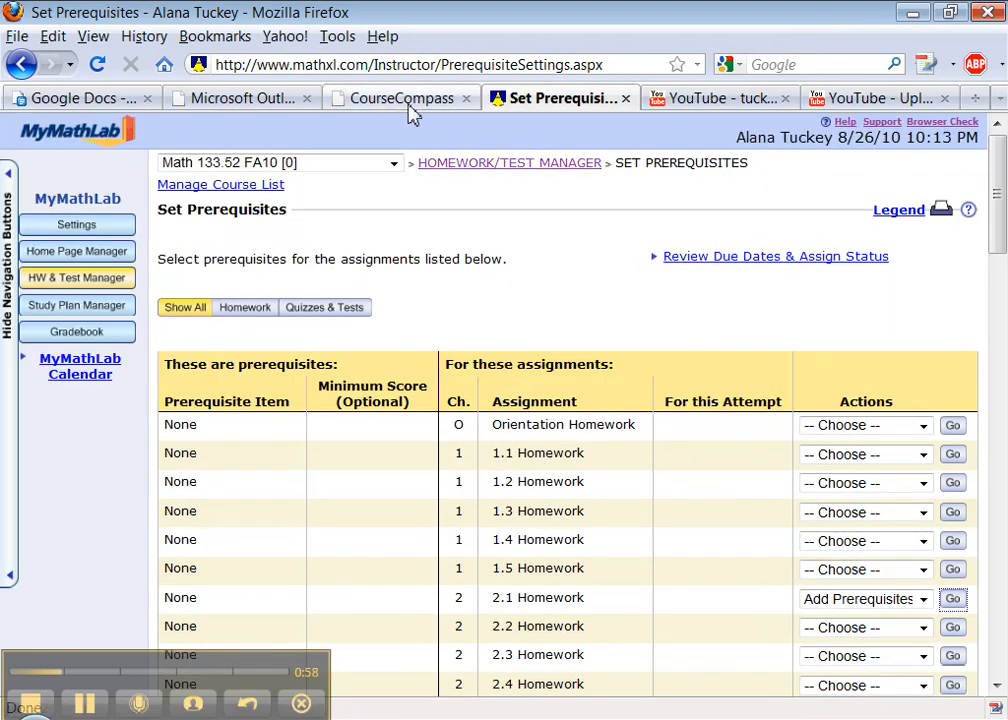
pyautogui.click(105, 284)
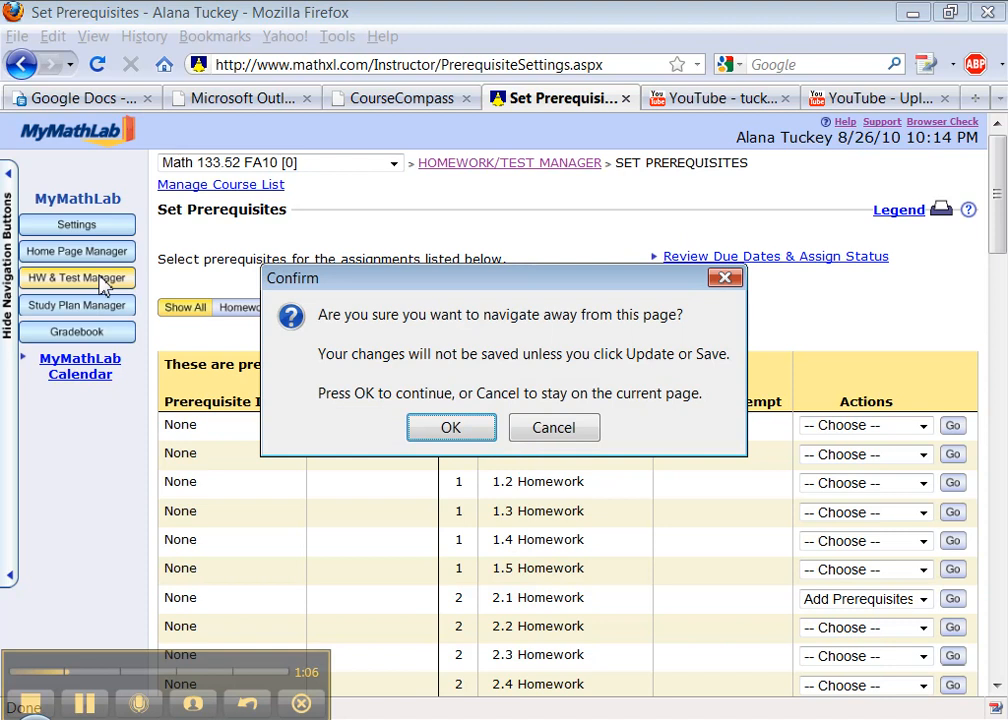
pyautogui.click(451, 428)
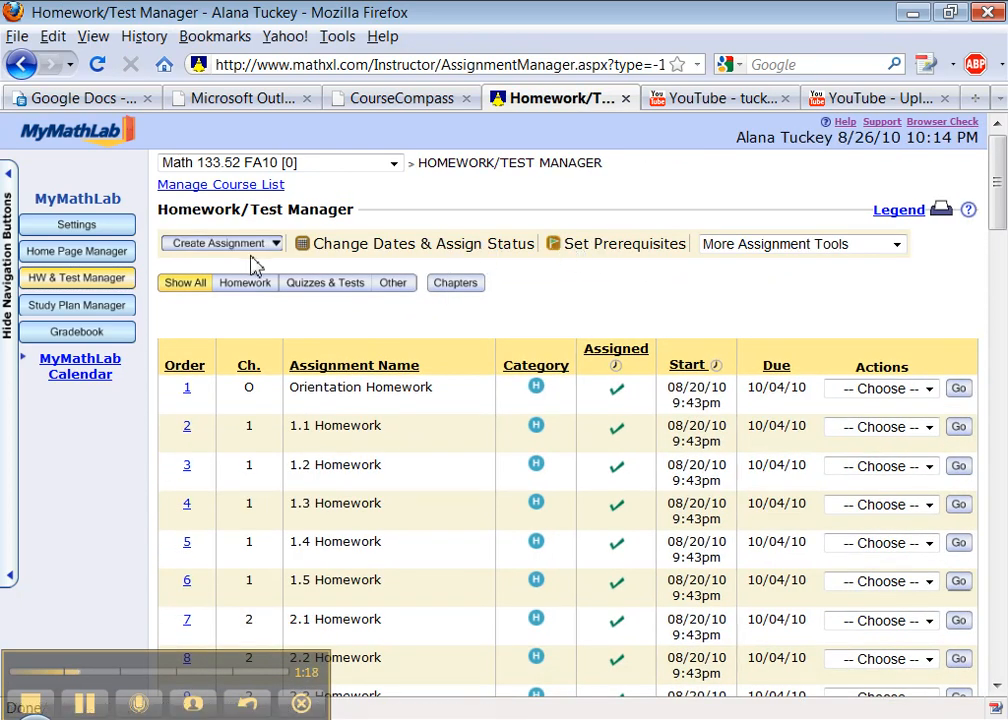
# Filter the assignment list by chapter to show only "4. Describing the Relation between Two Variables".
pyautogui.click(456, 285)
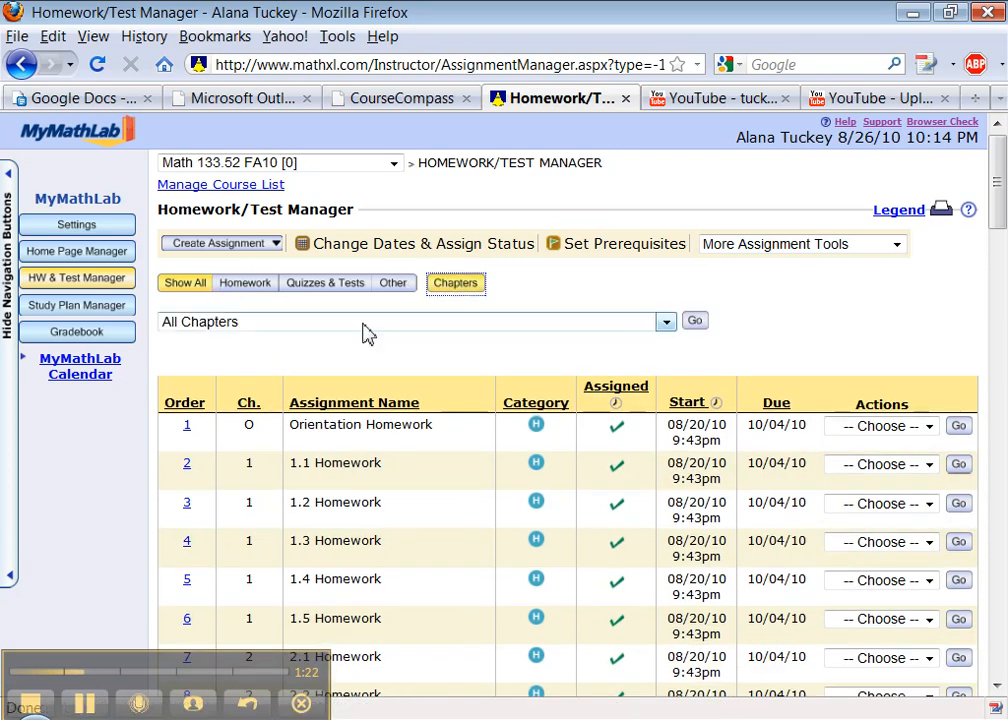
pyautogui.scroll(-6, 360, 495)
pyautogui.scroll(6, 358, 497)
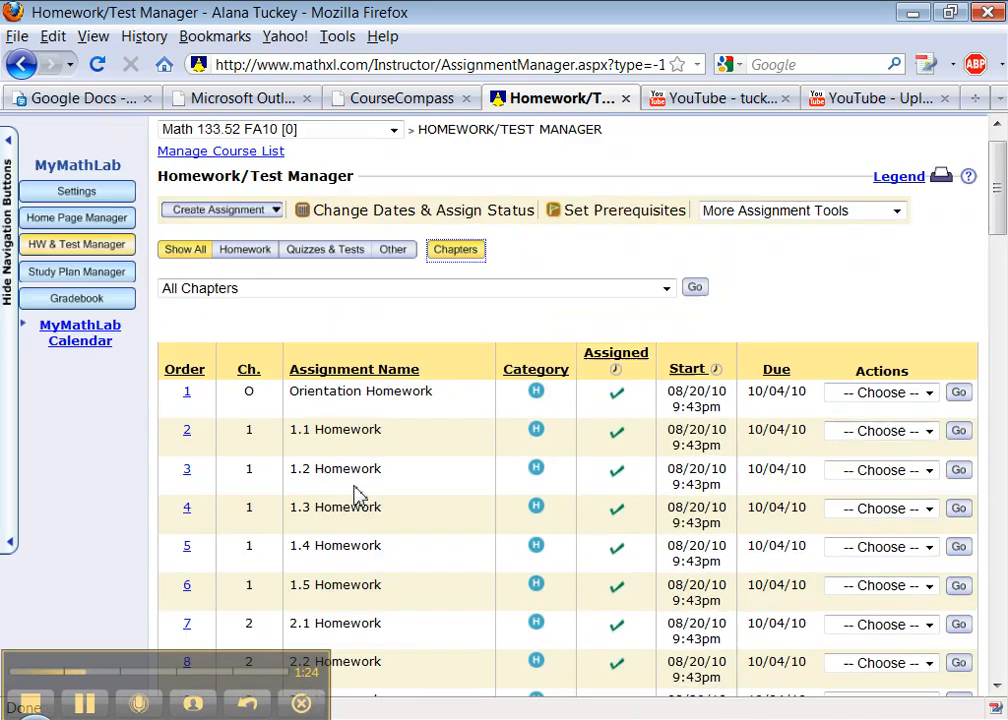
pyautogui.click(416, 322)
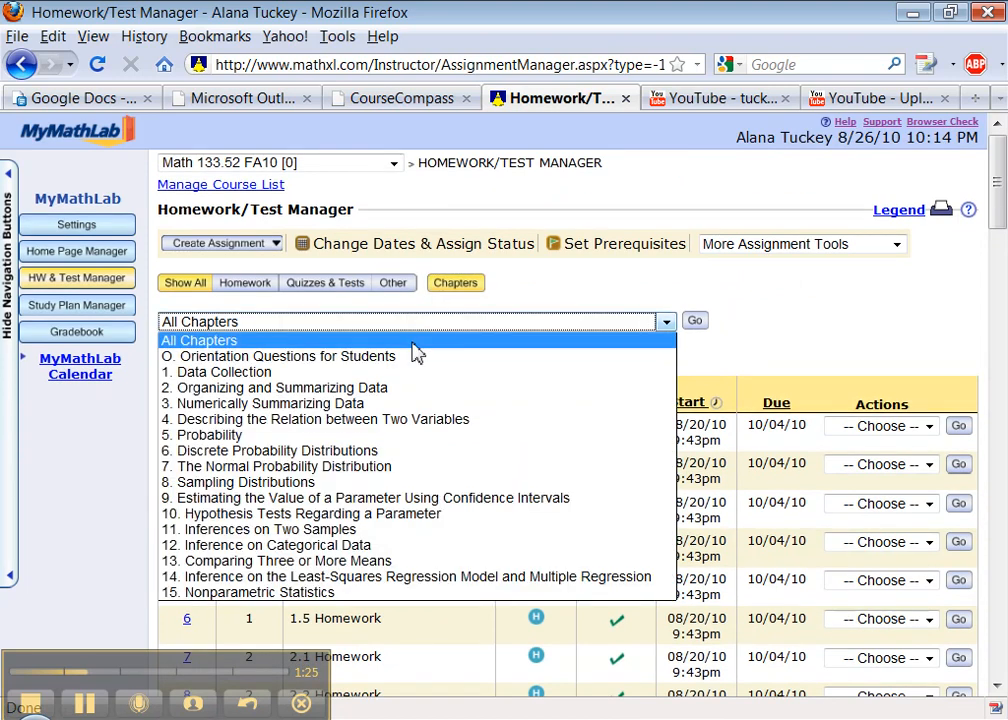
pyautogui.click(381, 420)
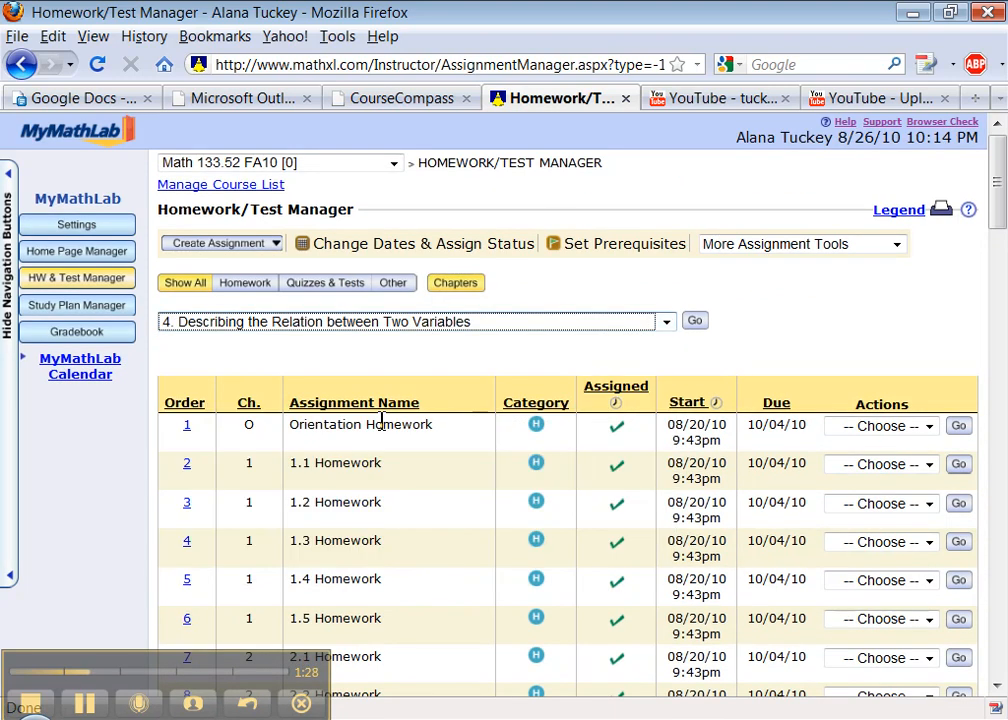
pyautogui.click(695, 322)
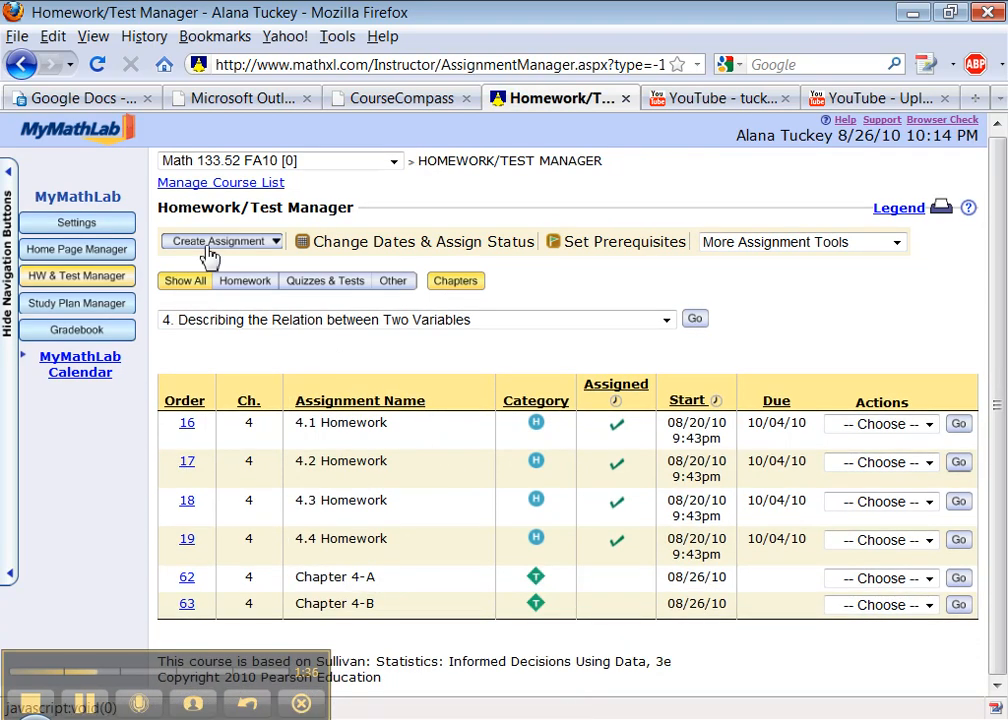
# Limit the assignment list to the Homework category for All Chapters and look through it.
pyautogui.click(234, 288)
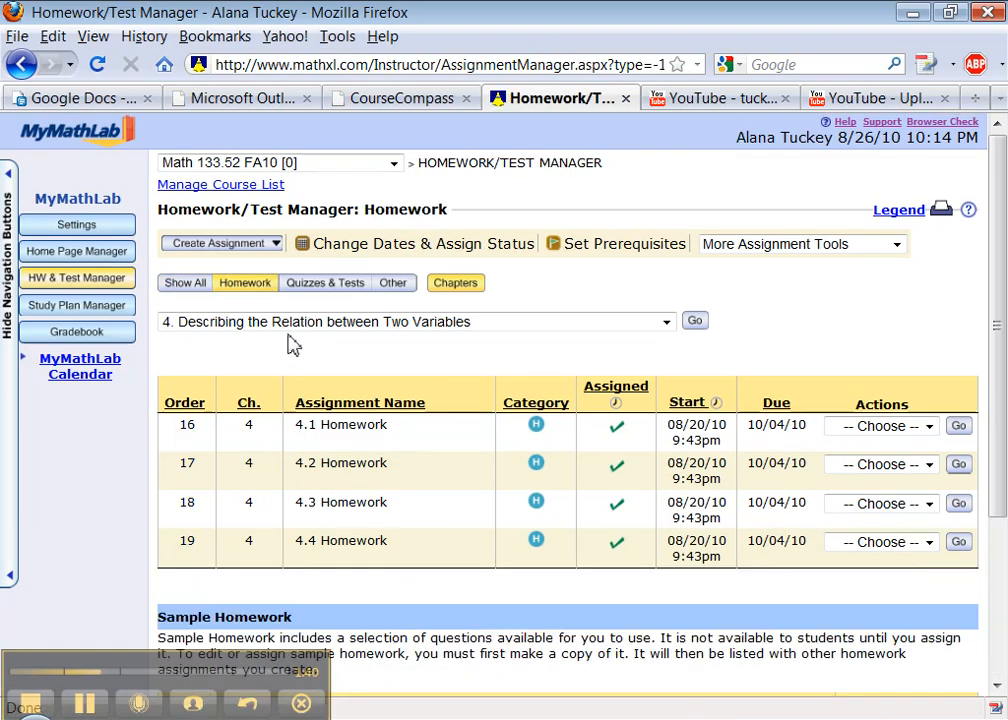
pyautogui.click(292, 321)
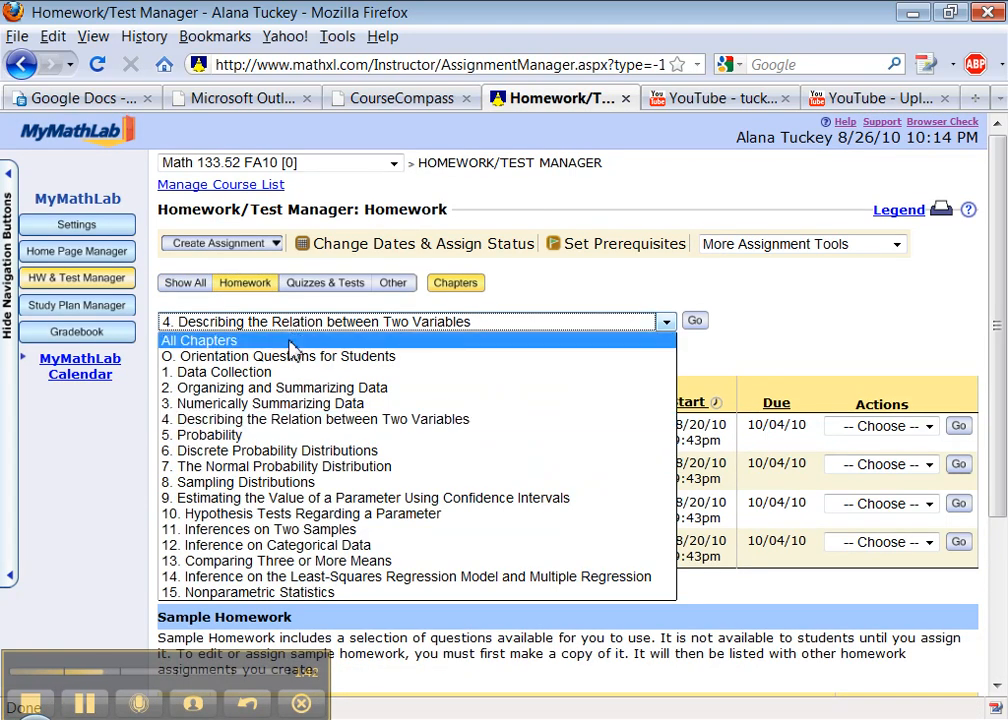
pyautogui.click(291, 344)
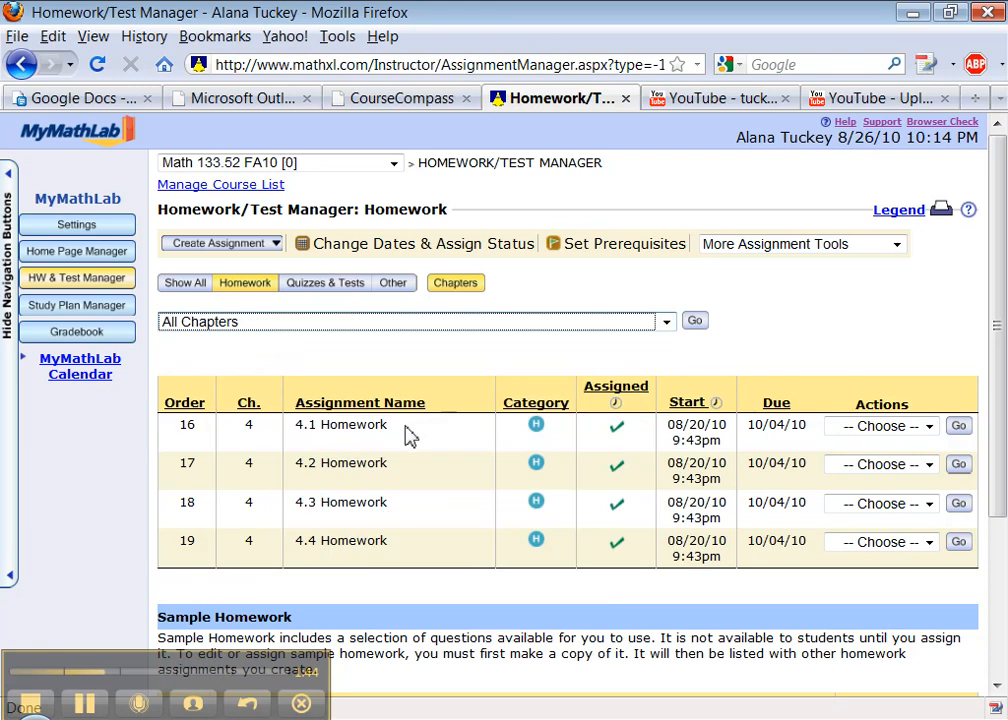
pyautogui.click(695, 323)
pyautogui.scroll(-2, 605, 393)
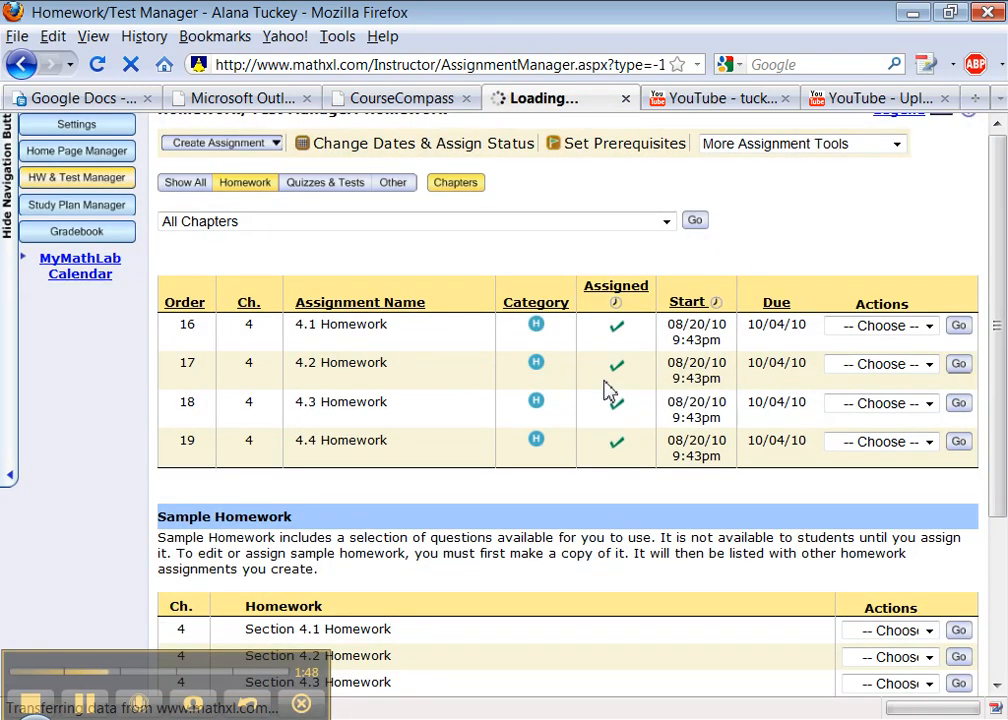
pyautogui.scroll(-15, 551, 371)
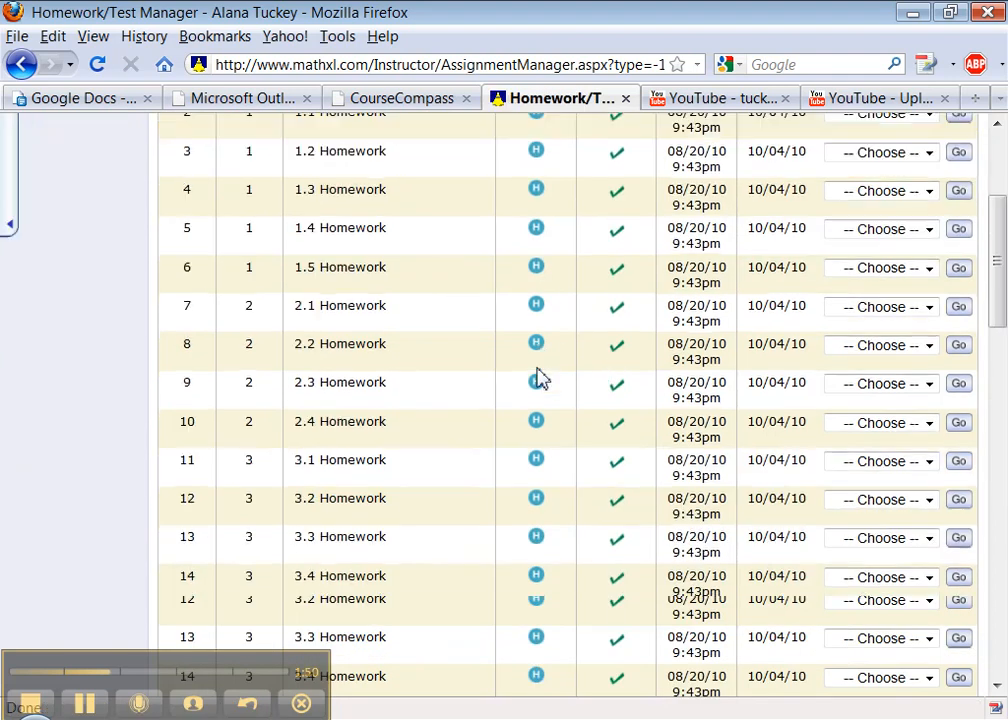
pyautogui.scroll(15, 538, 376)
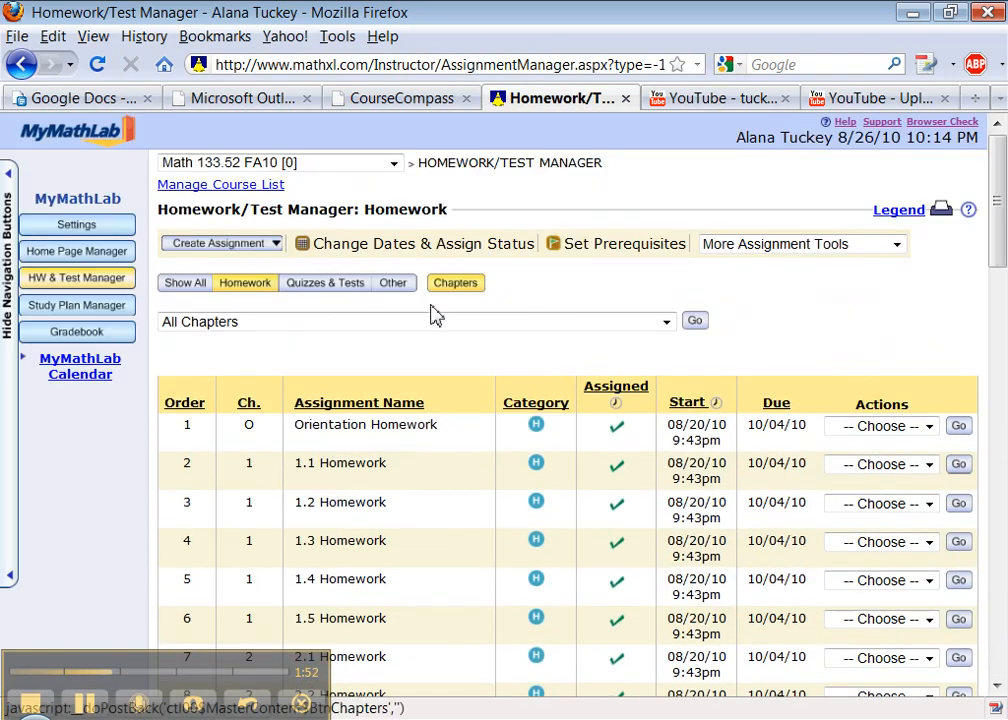
pyautogui.click(393, 327)
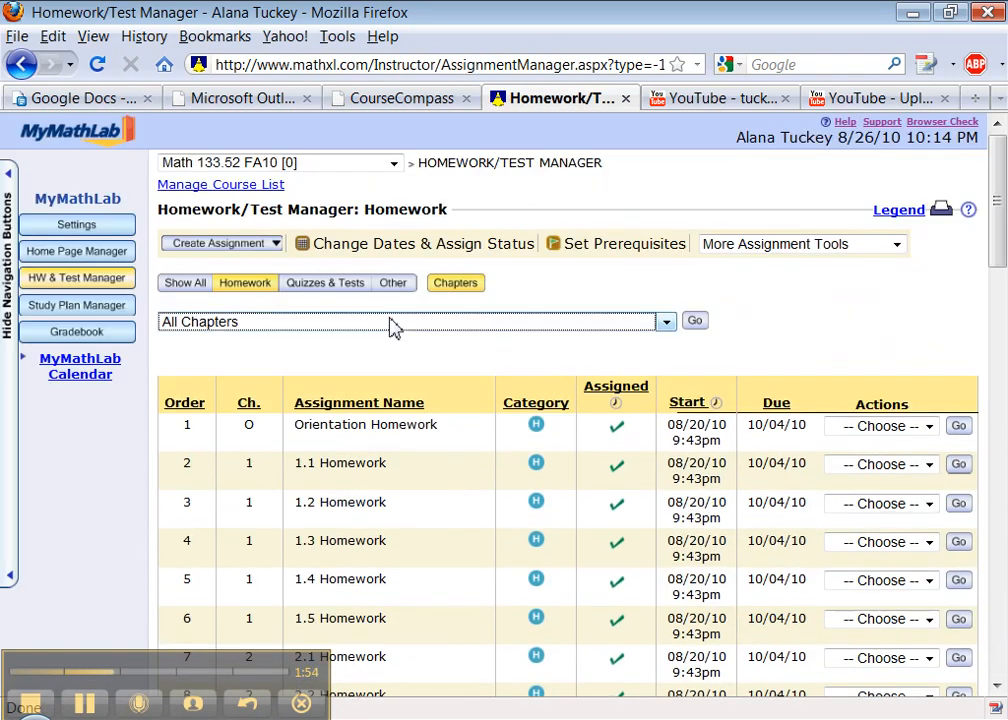
pyautogui.click(393, 327)
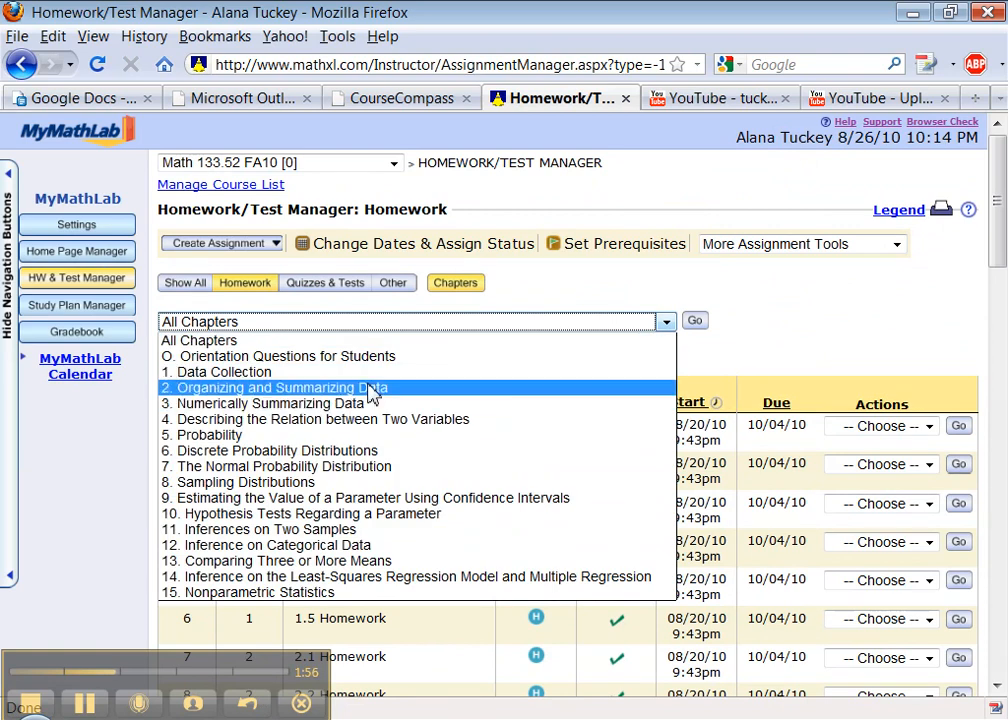
pyautogui.click(537, 307)
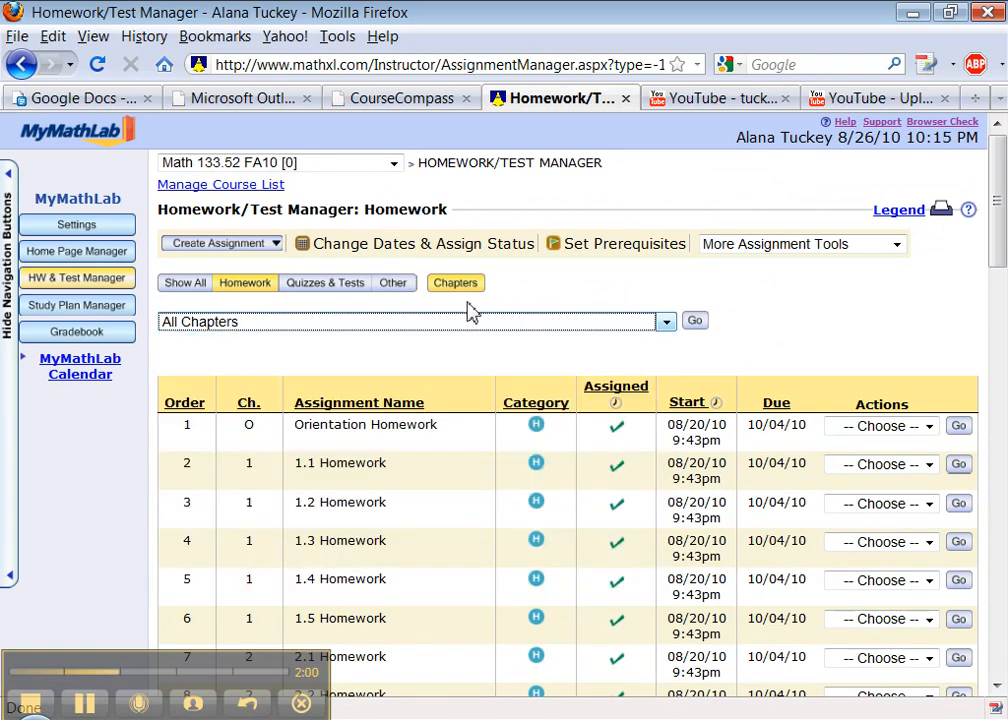
# Display the assignments in the Other category for all chapters and look over the offline items.
pyautogui.click(397, 283)
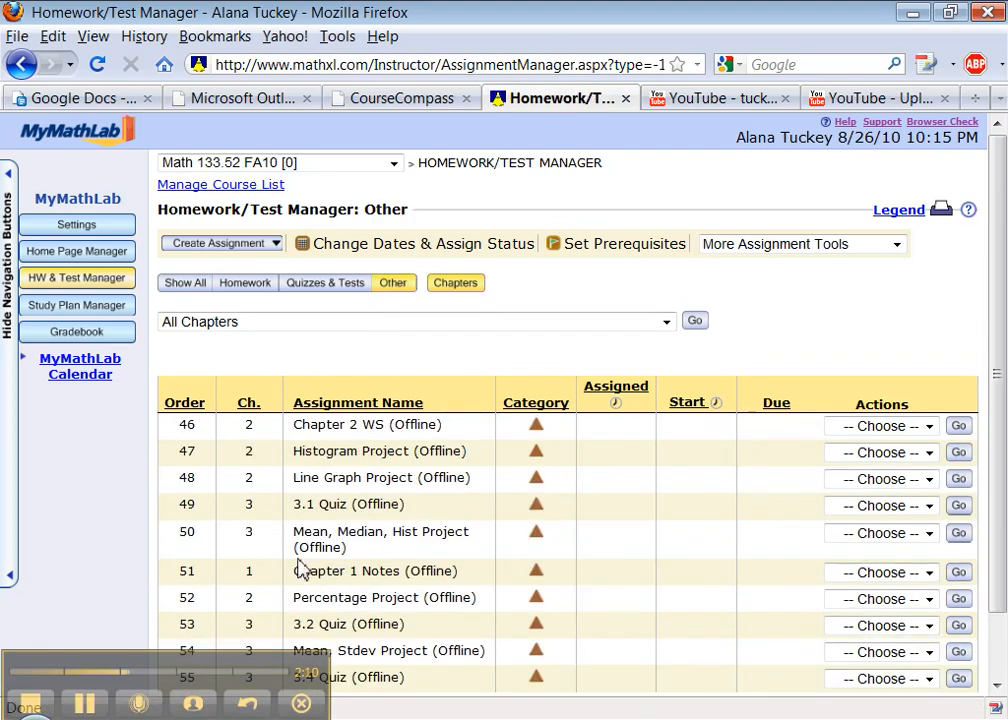
pyautogui.scroll(-2, 371, 478)
pyautogui.scroll(2, 371, 476)
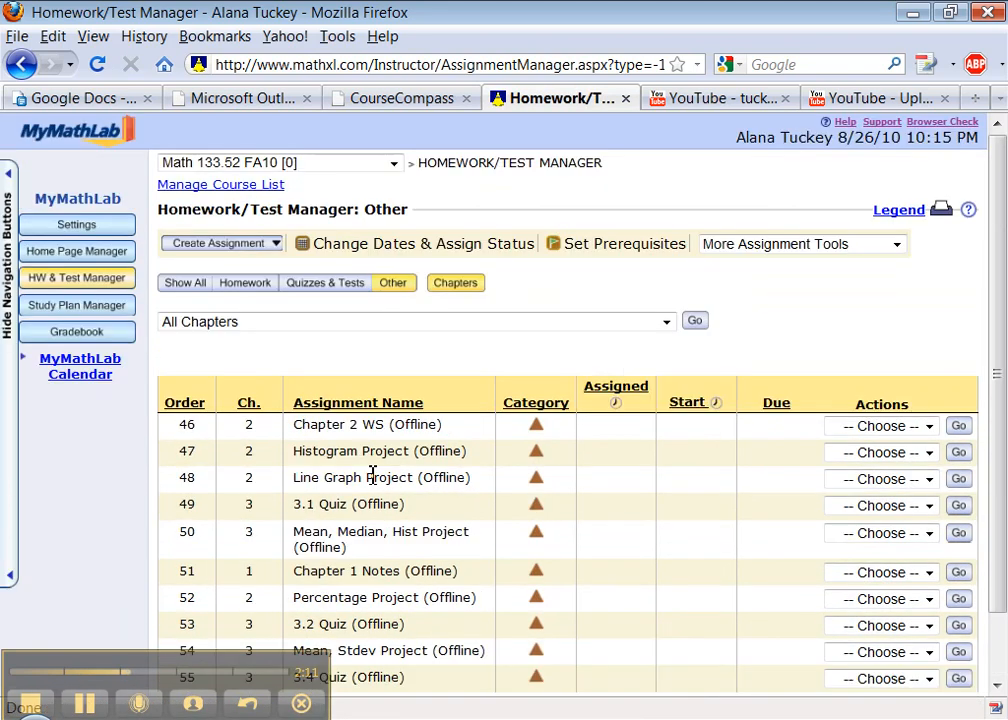
# Switch the assignment list back to the Homework category and look through the homework of all chapters.
pyautogui.click(246, 284)
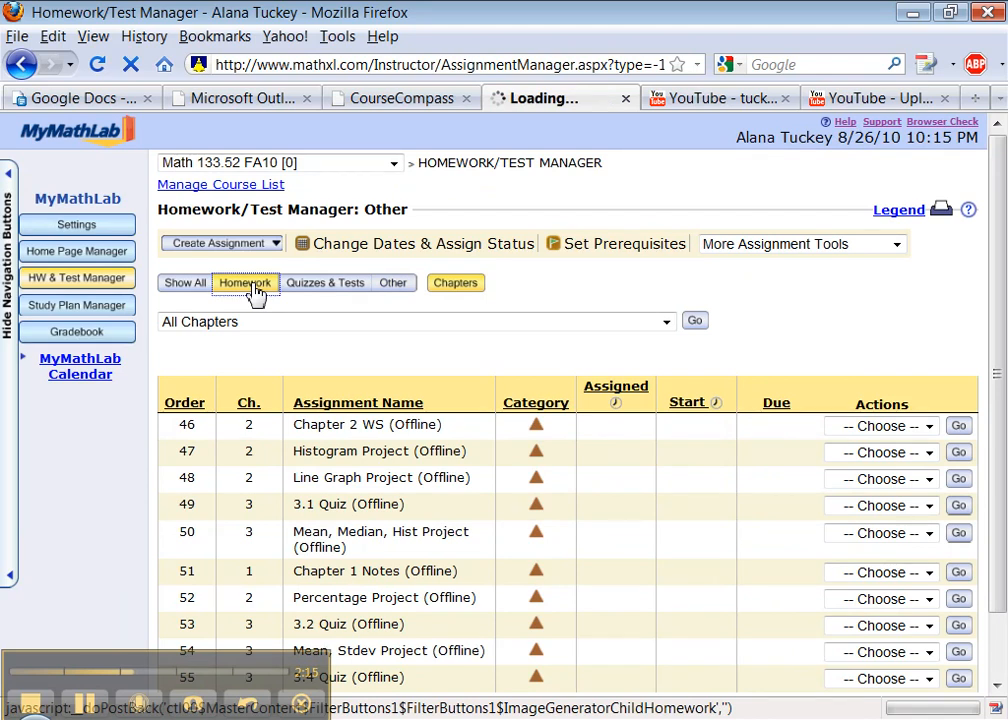
pyautogui.scroll(-3, 405, 432)
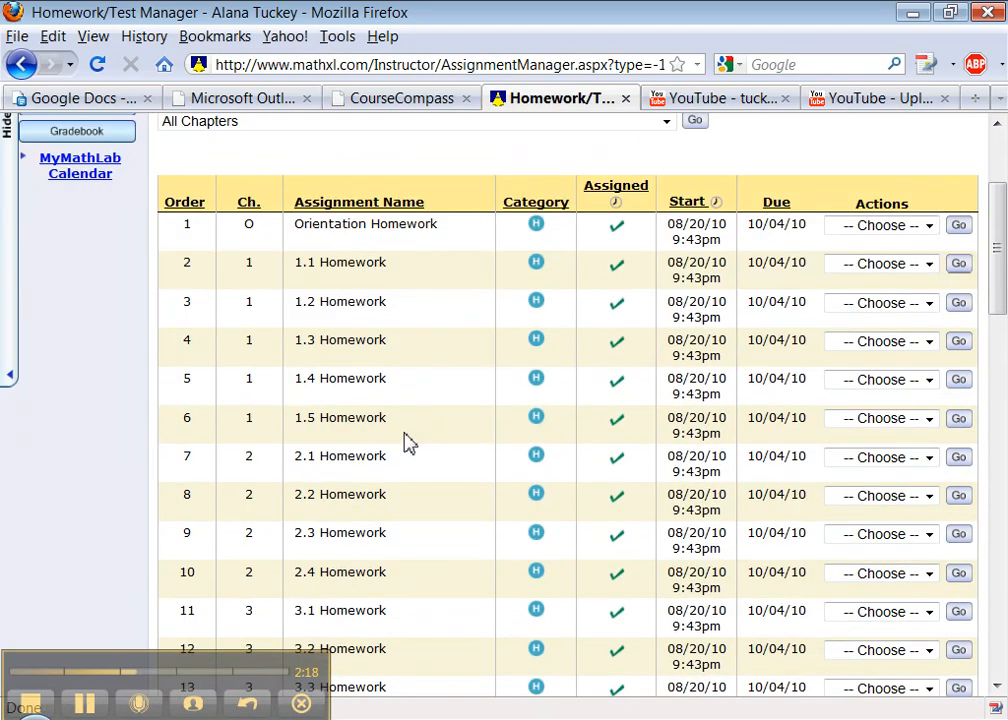
pyautogui.scroll(-15, 405, 443)
pyautogui.scroll(20, 405, 443)
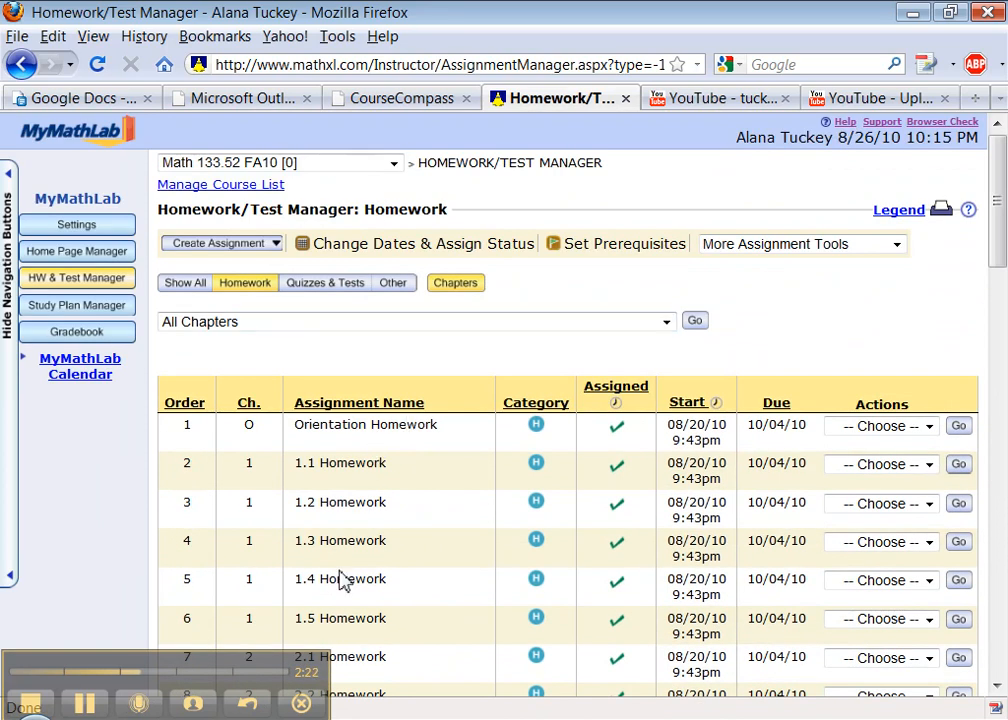
pyautogui.scroll(-1, 343, 580)
pyautogui.scroll(-3, 343, 578)
pyautogui.scroll(4, 343, 580)
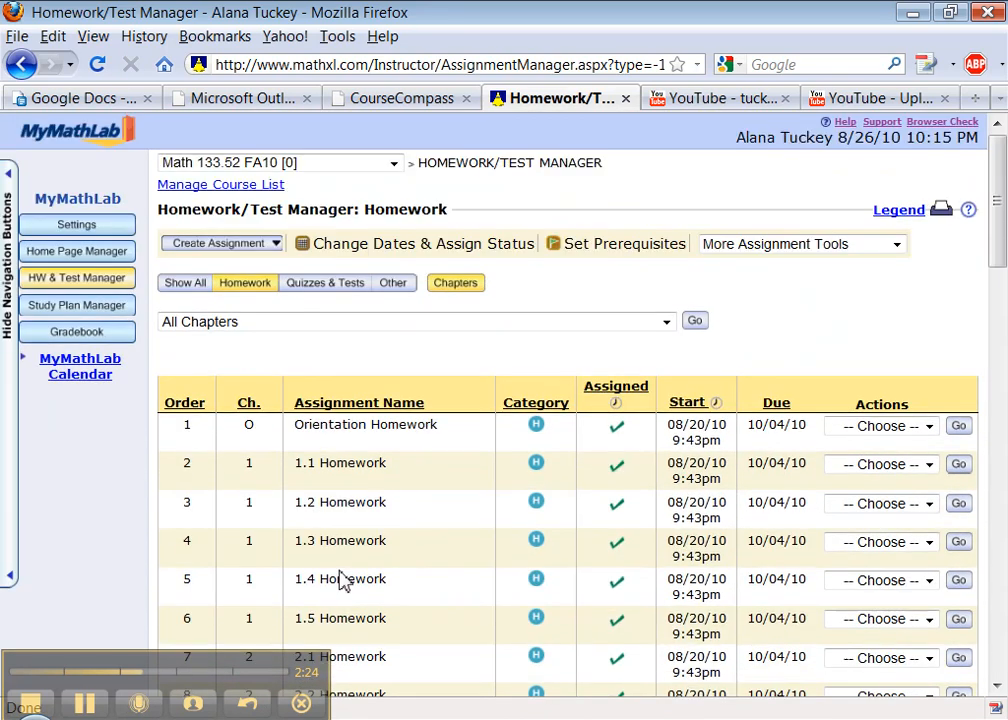
# Filter the homework list to chapter "11. Inferences on Two Samples".
pyautogui.click(420, 322)
pyautogui.click(350, 529)
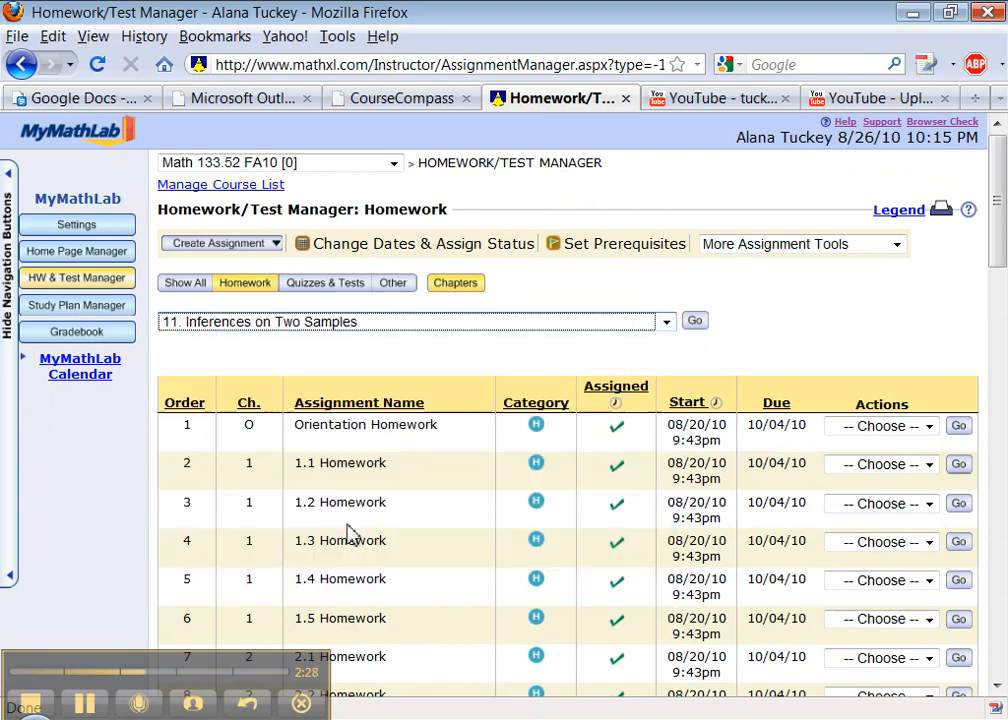
pyautogui.click(693, 323)
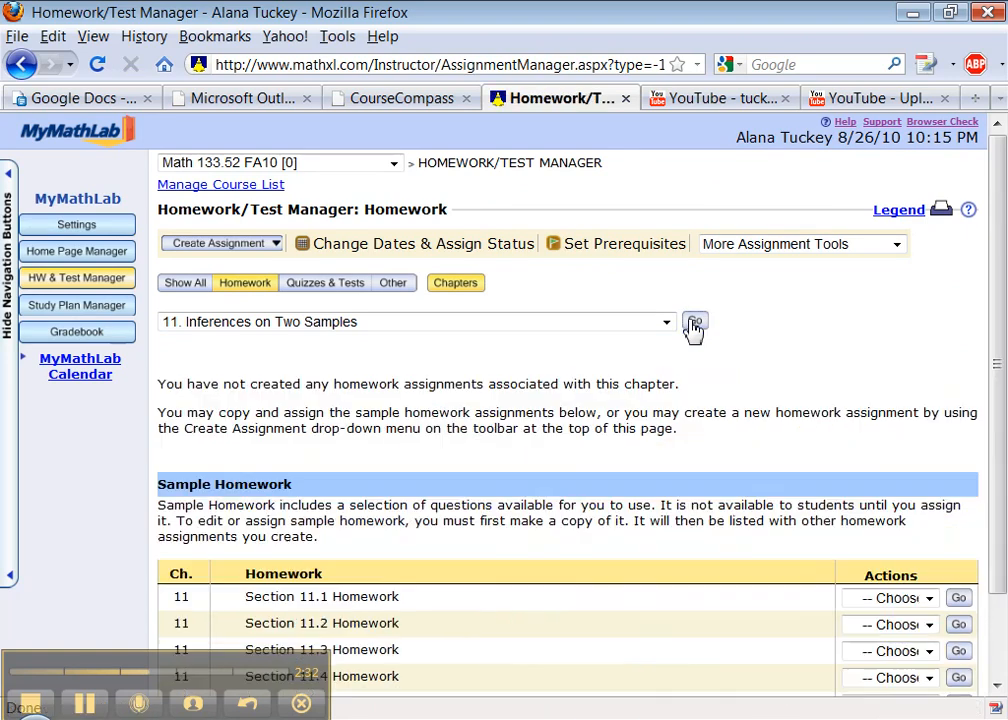
# Start a copy of the sample Section 11.1 Homework from the chapter 11 sample homework list.
pyautogui.scroll(-2, 541, 491)
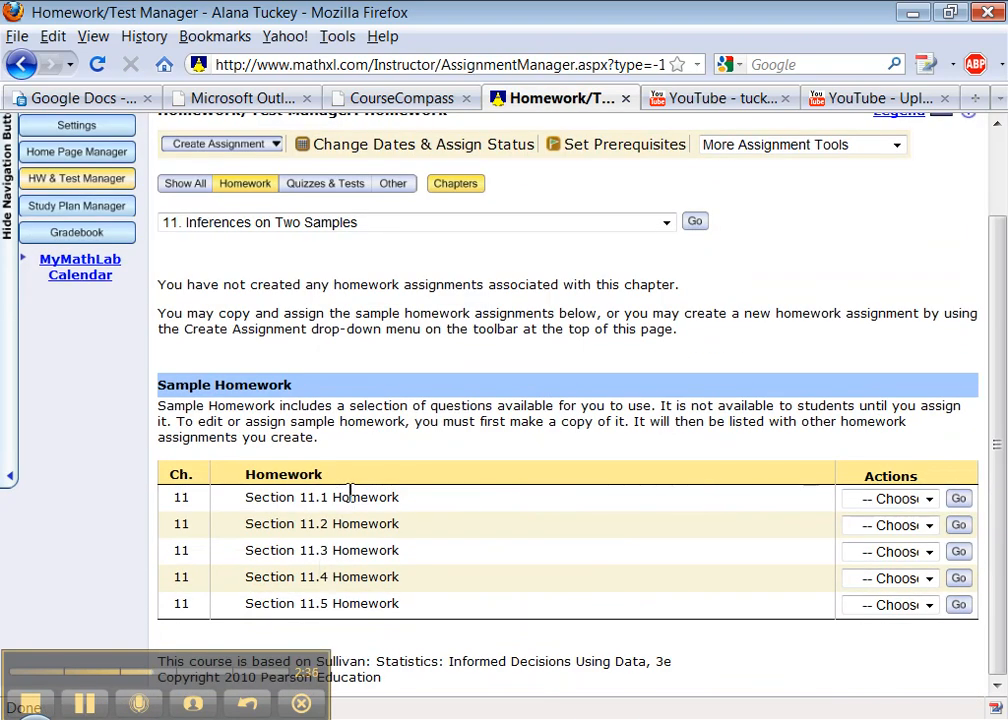
pyautogui.click(896, 499)
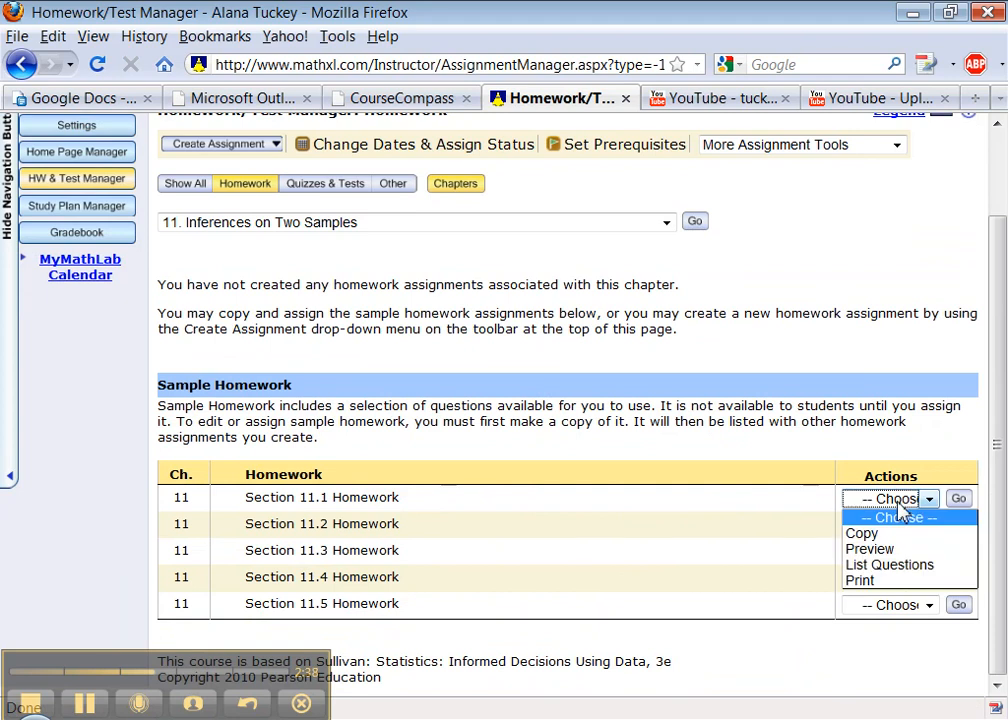
pyautogui.click(889, 538)
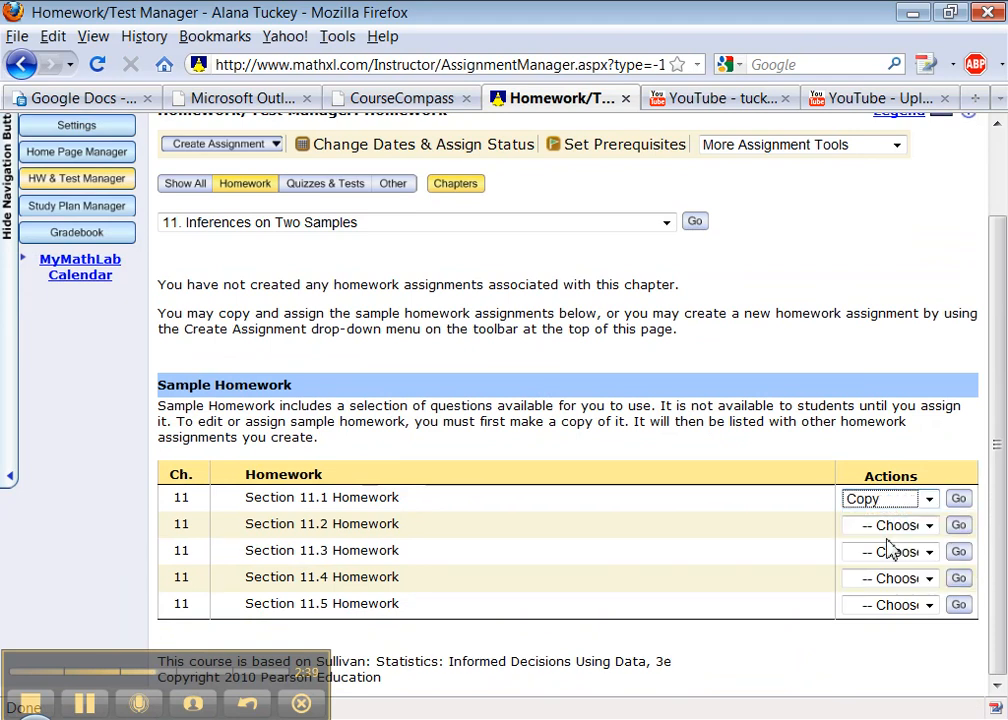
pyautogui.click(956, 500)
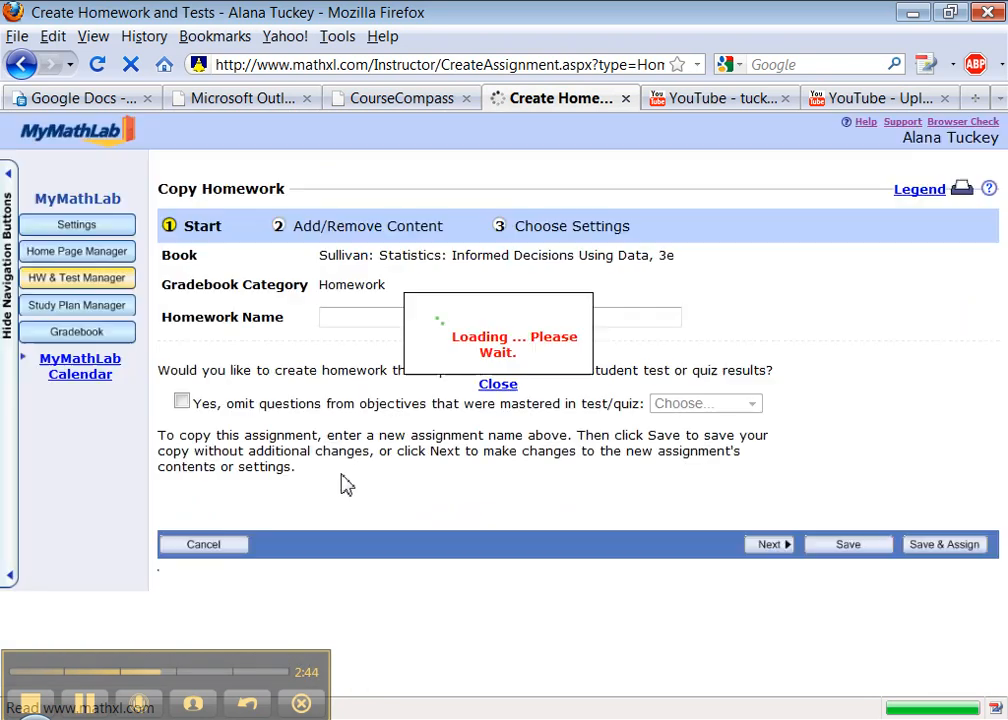
# Name the copied homework "11.1 Homework" and continue to the Add/Remove Content stage.
pyautogui.click(351, 315)
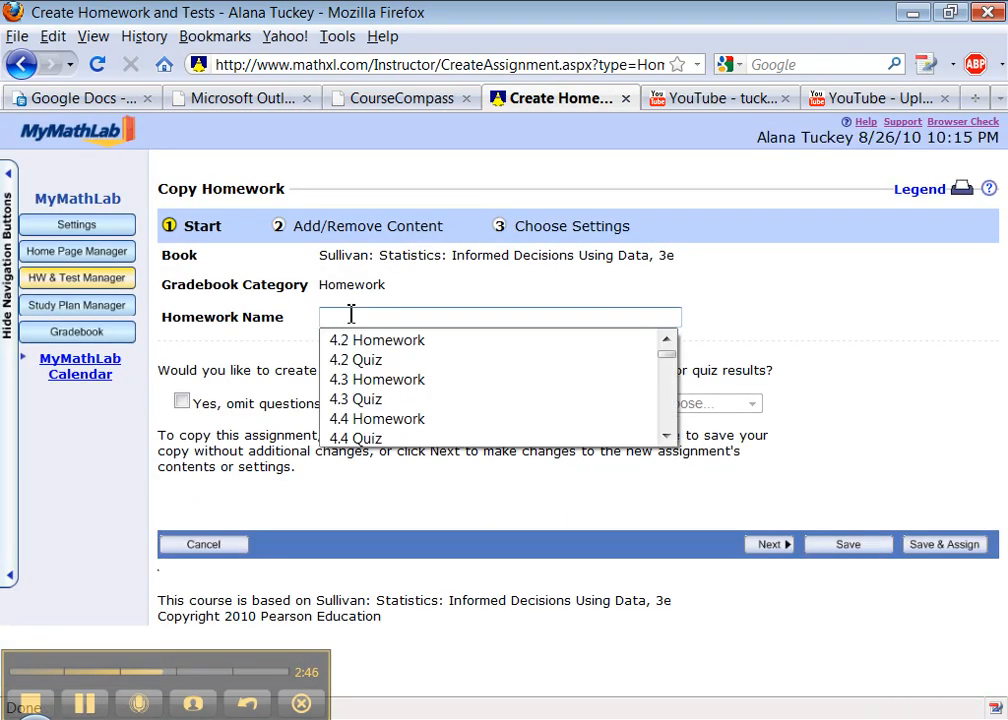
pyautogui.write('11.1 Do')
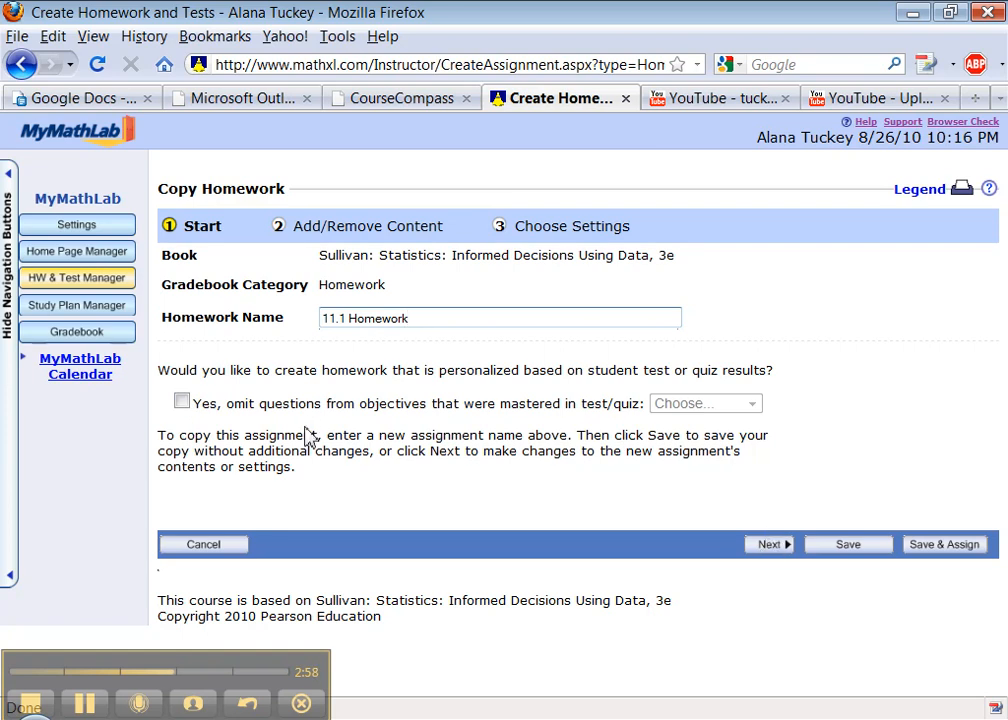
pyautogui.moveTo(437, 405); pyautogui.dragTo(598, 418)
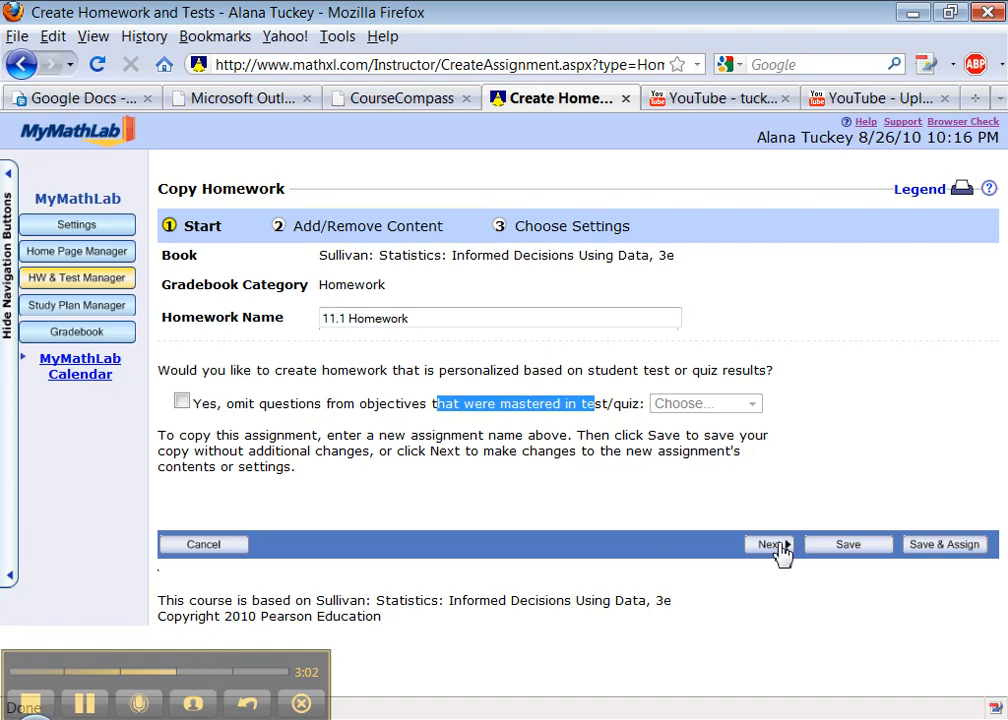
pyautogui.click(772, 545)
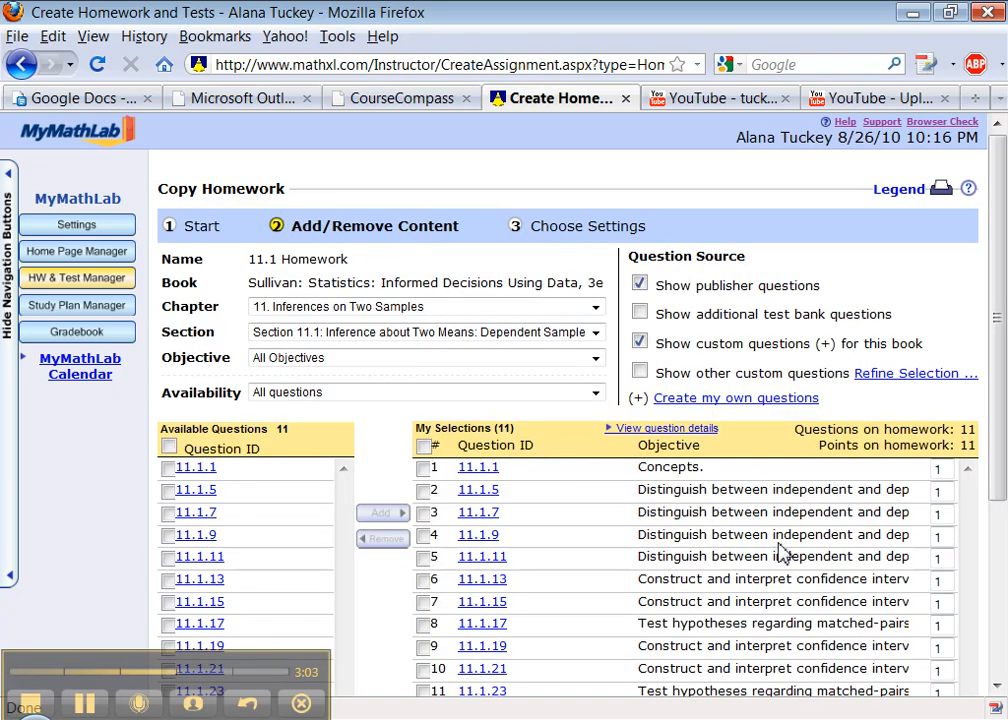
# Remove question 11.1.9 from the selected questions of the homework.
pyautogui.scroll(-4, 517, 467)
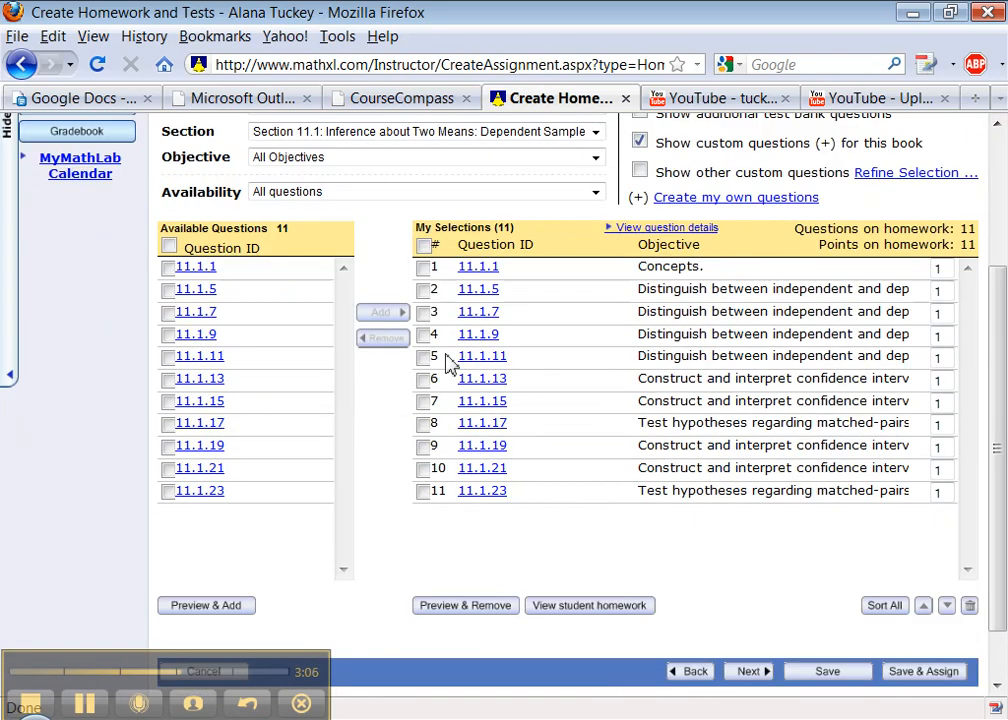
pyautogui.scroll(1, 450, 365)
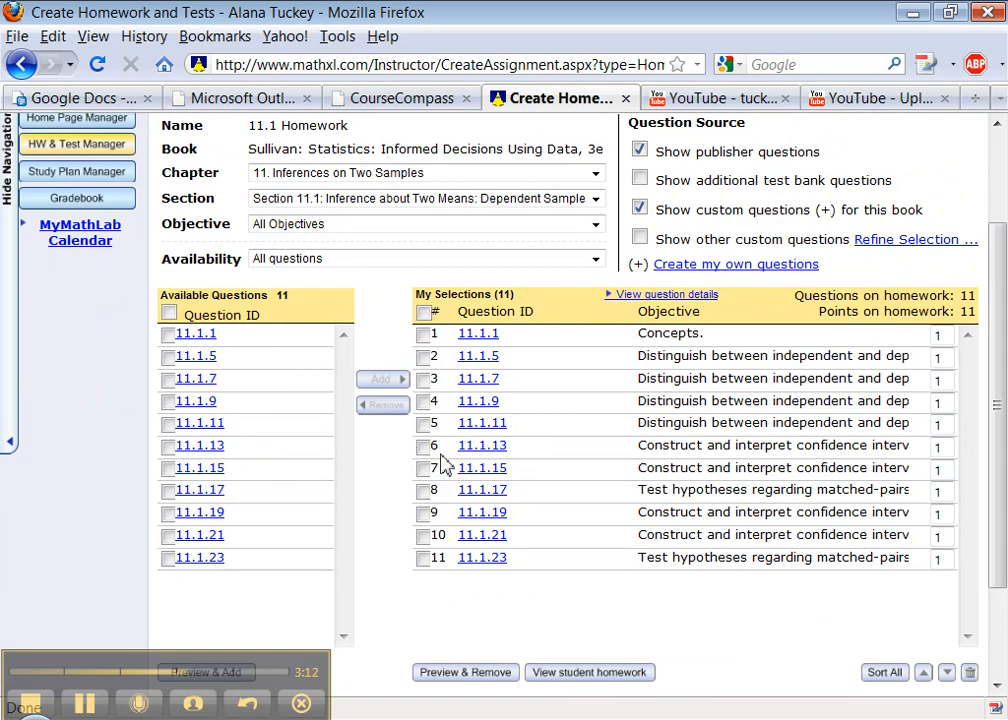
pyautogui.click(425, 403)
pyautogui.click(397, 410)
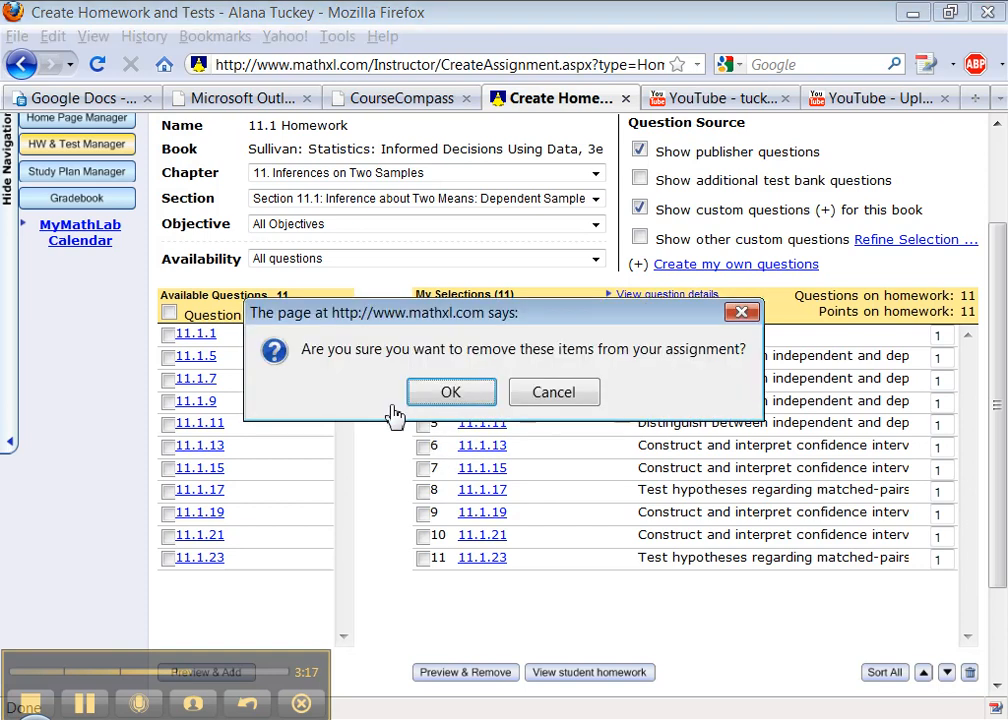
pyautogui.click(459, 394)
pyautogui.scroll(-3, 607, 578)
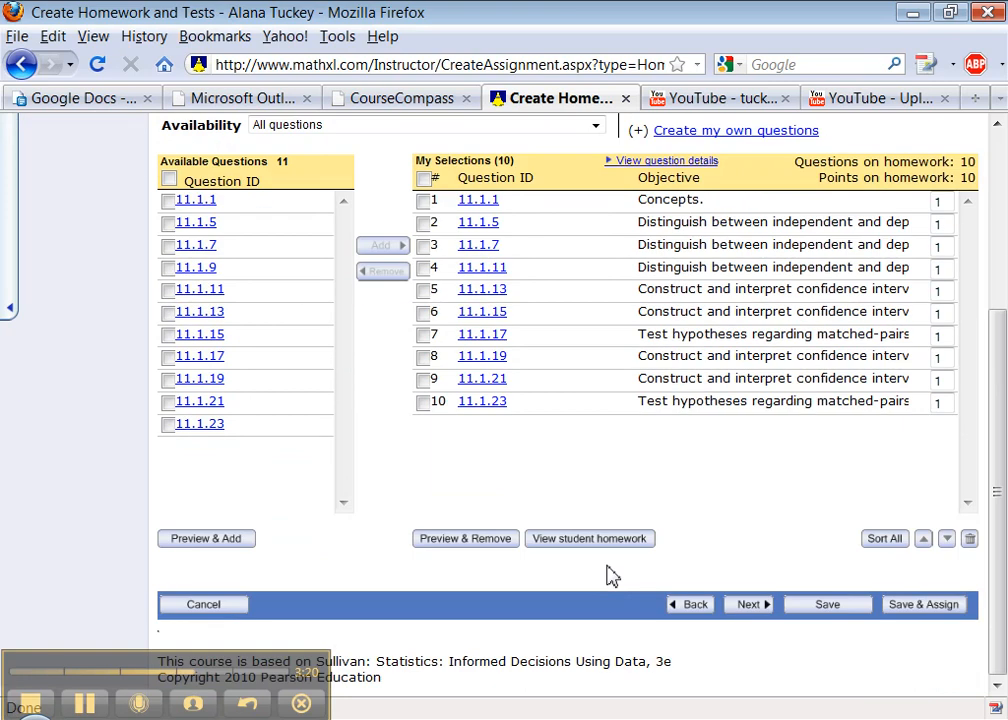
# Continue to the Choose Settings stage and set the homework due on 12/20 at 11:59 PM.
pyautogui.click(740, 607)
pyautogui.scroll(-4, 586, 459)
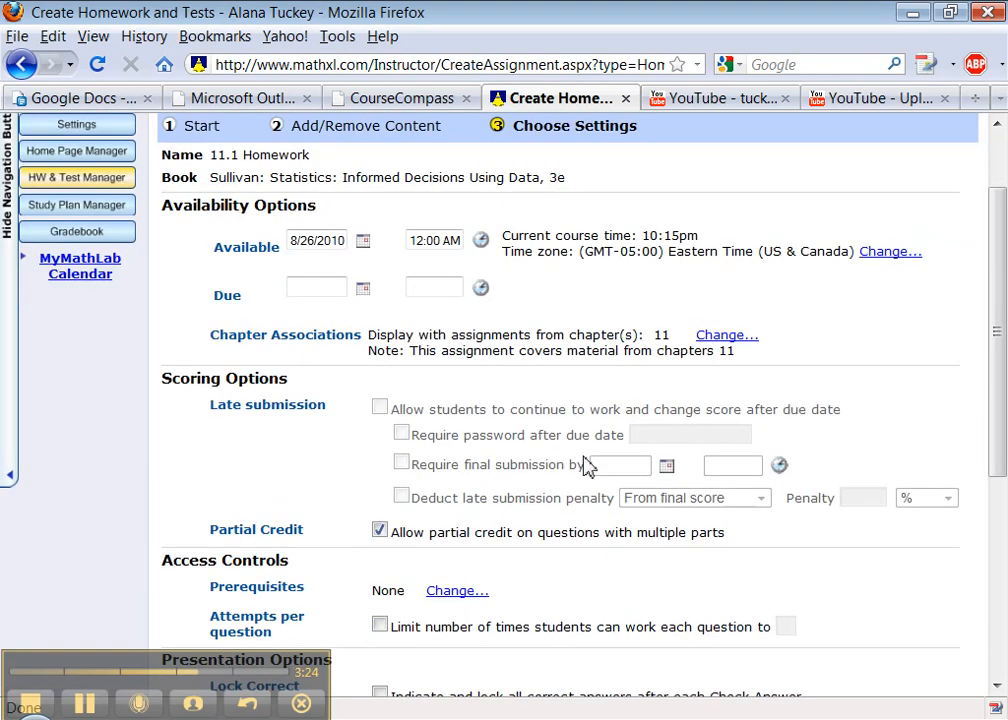
pyautogui.scroll(4, 586, 459)
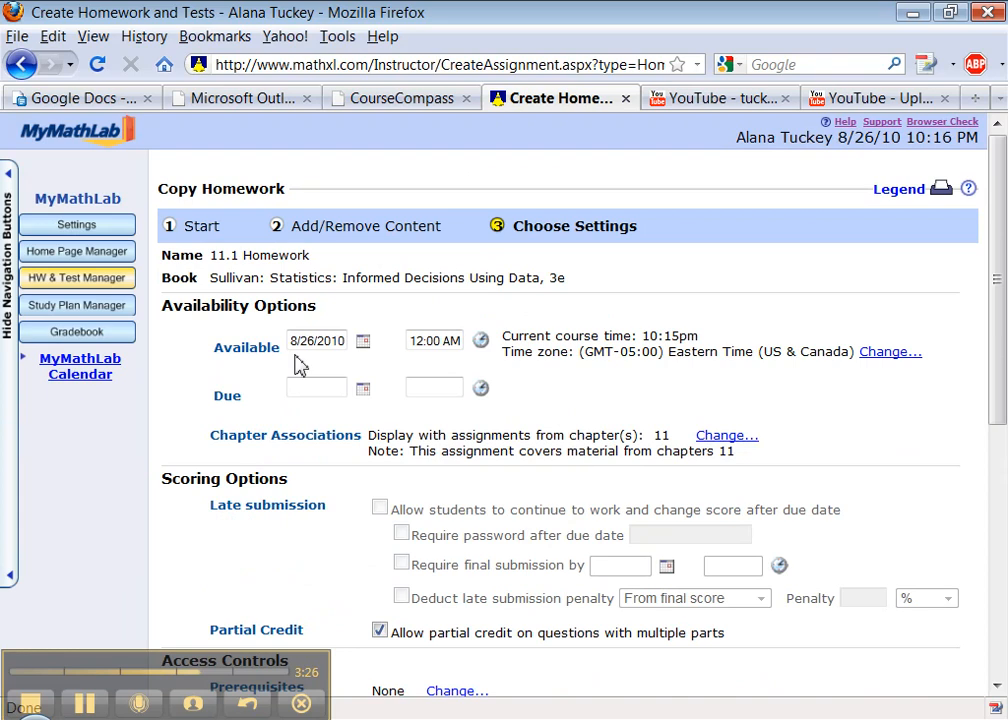
pyautogui.click(292, 387)
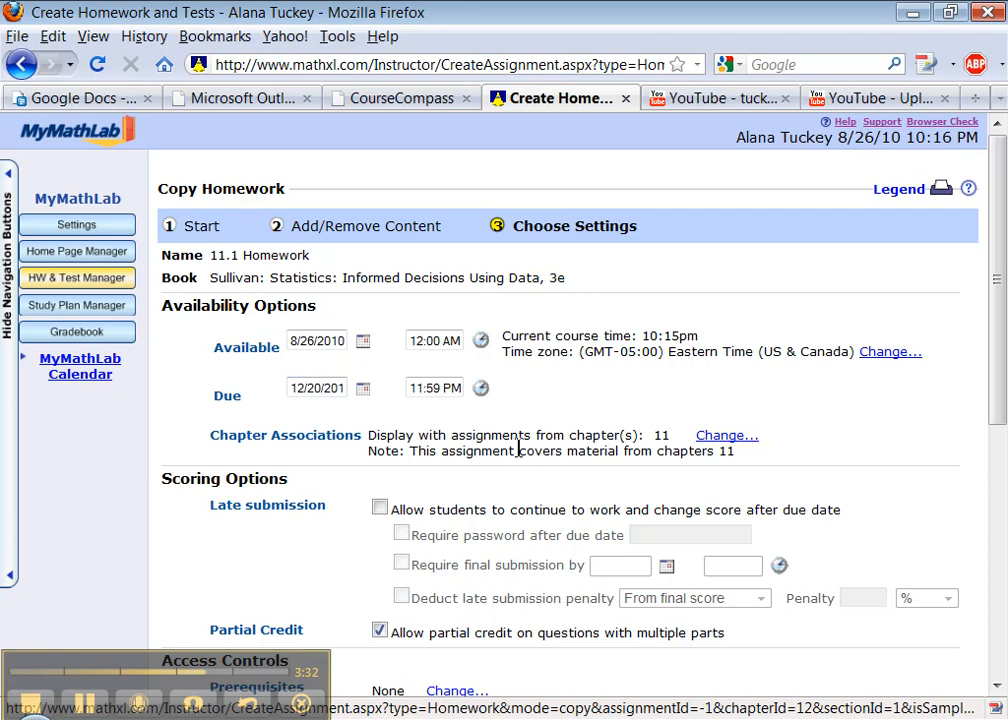
# Check the chapter association and try allowing students to work after the due date, leaving that option off.
pyautogui.scroll(-2, 525, 443)
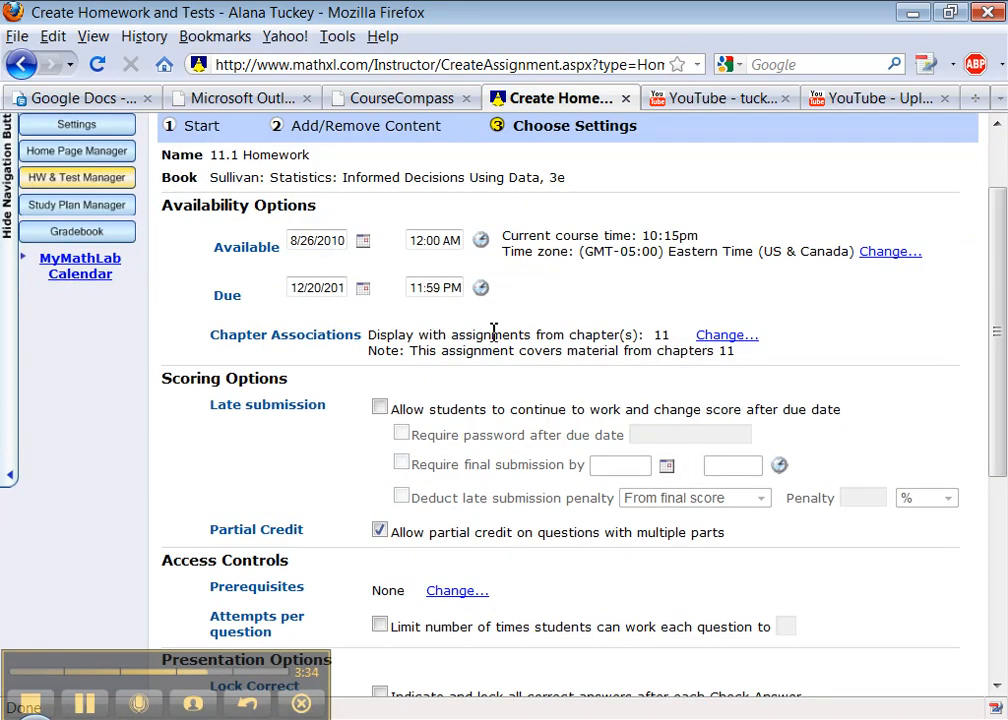
pyautogui.doubleClick(669, 335)
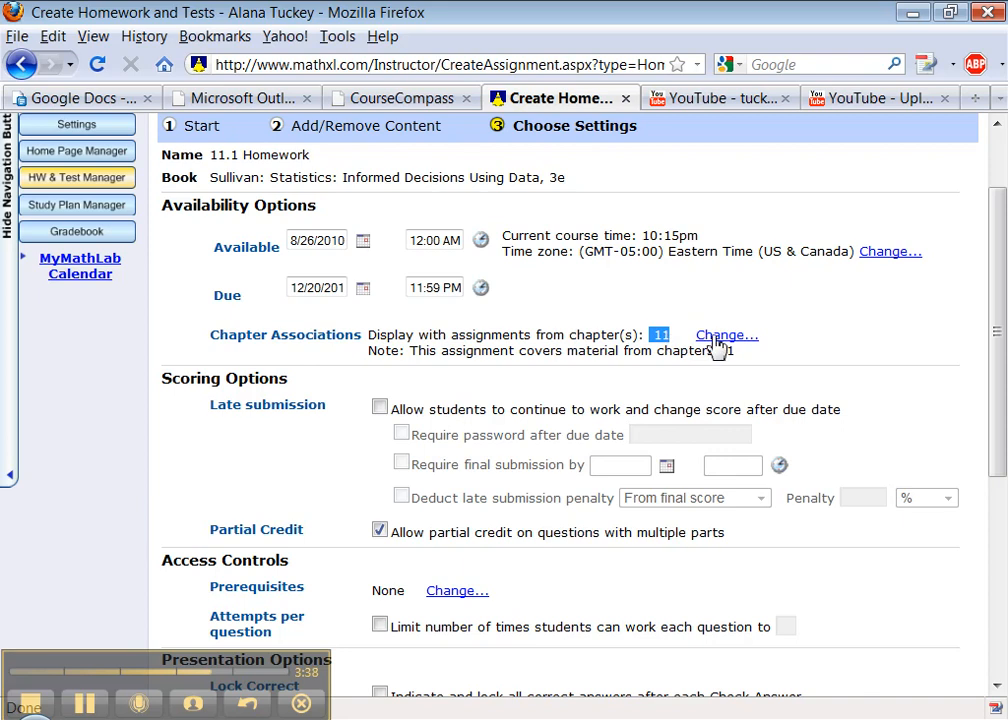
pyautogui.click(416, 409)
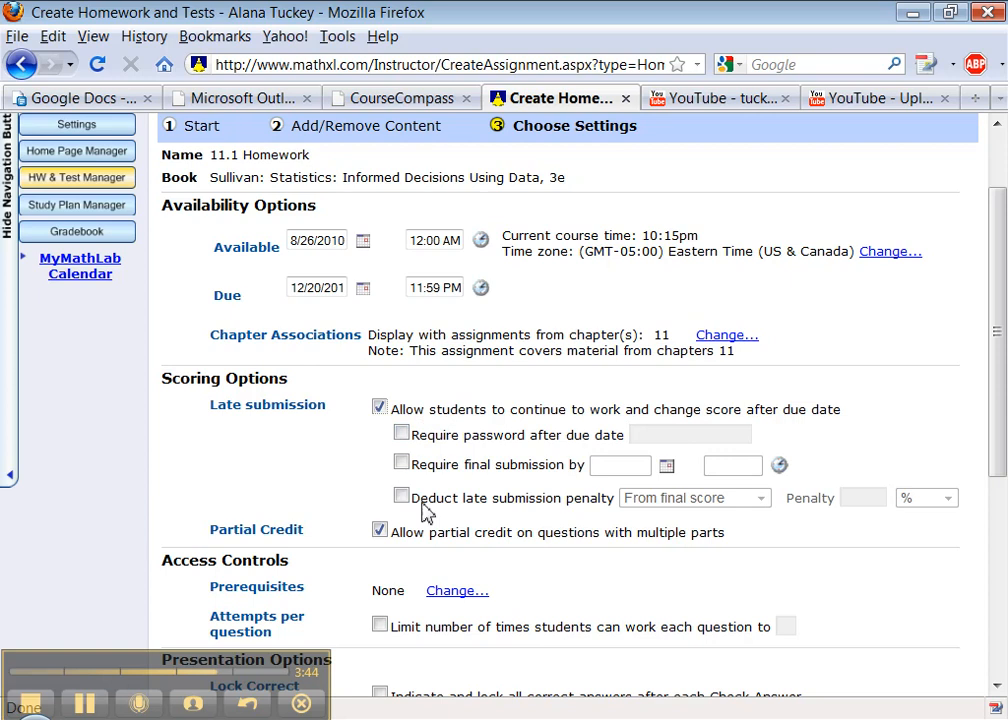
pyautogui.click(398, 418)
# Check the prerequisites setting and try limiting the attempts per question, leaving the limit off.
pyautogui.scroll(-4, 398, 424)
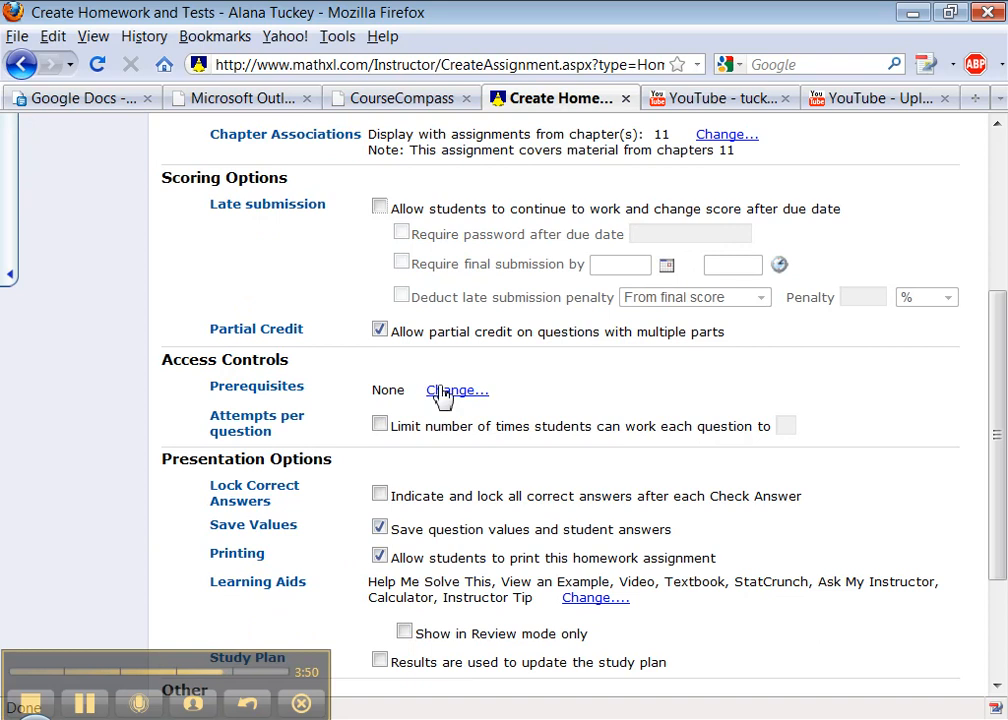
pyautogui.moveTo(404, 388); pyautogui.dragTo(378, 398)
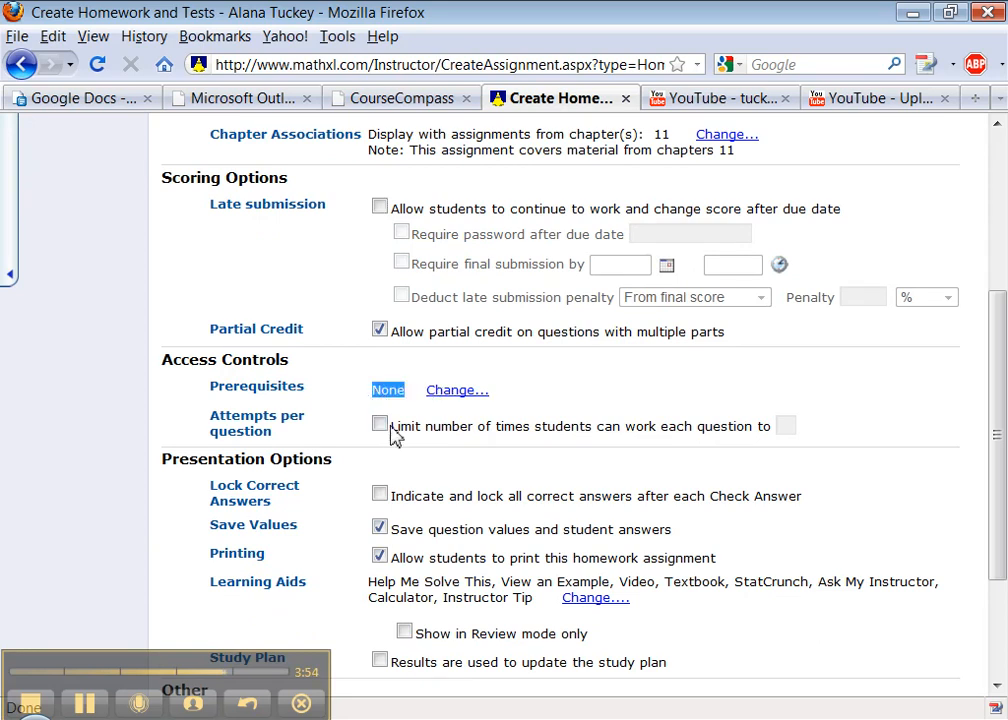
pyautogui.click(380, 424)
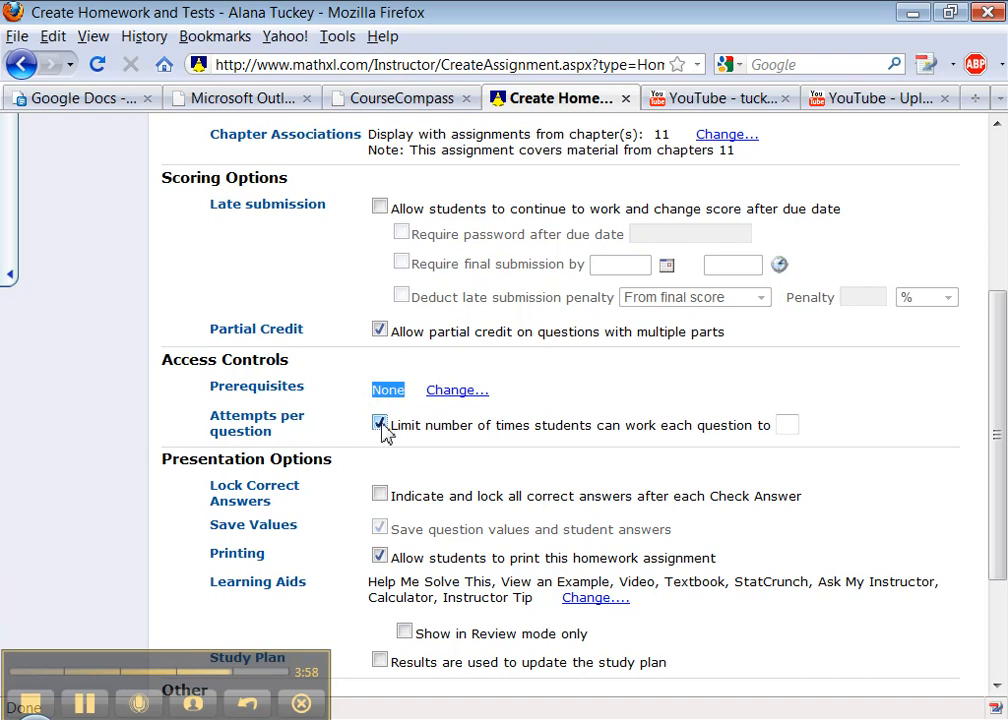
pyautogui.click(380, 424)
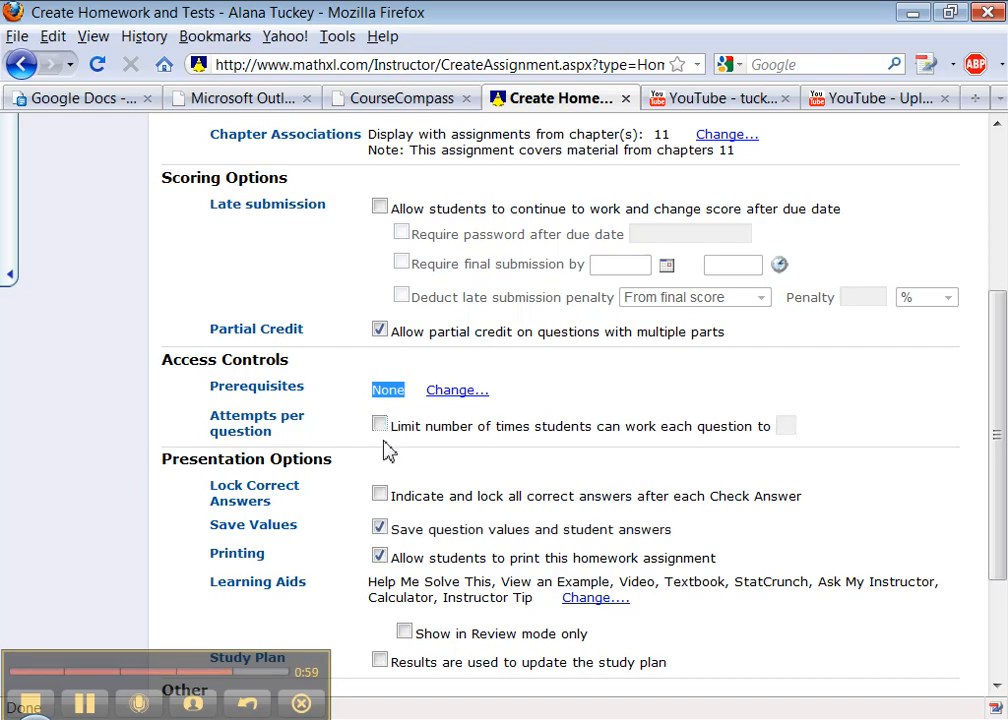
# Enable indicating and locking all correct answers after each Check Answer.
pyautogui.click(380, 494)
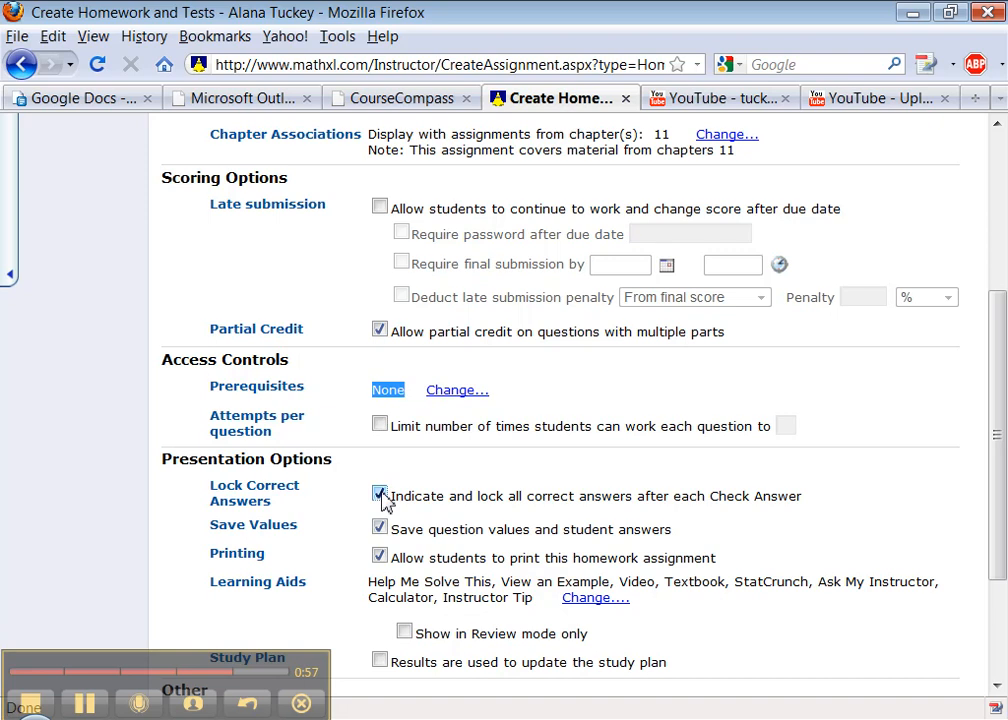
pyautogui.scroll(-3, 477, 505)
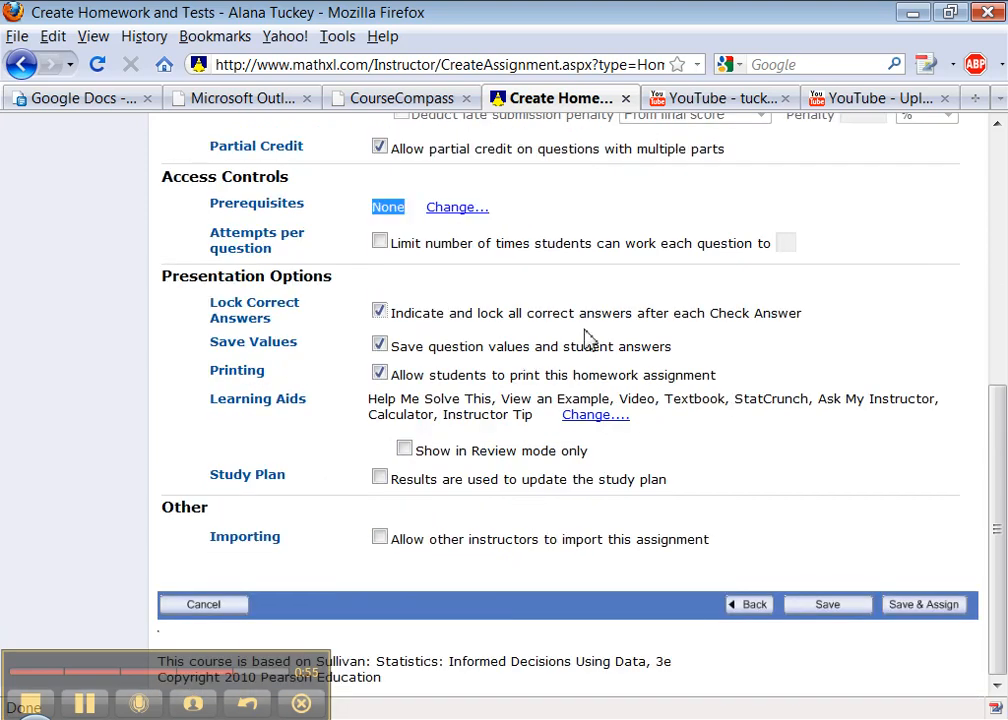
pyautogui.moveTo(508, 316); pyautogui.dragTo(640, 320)
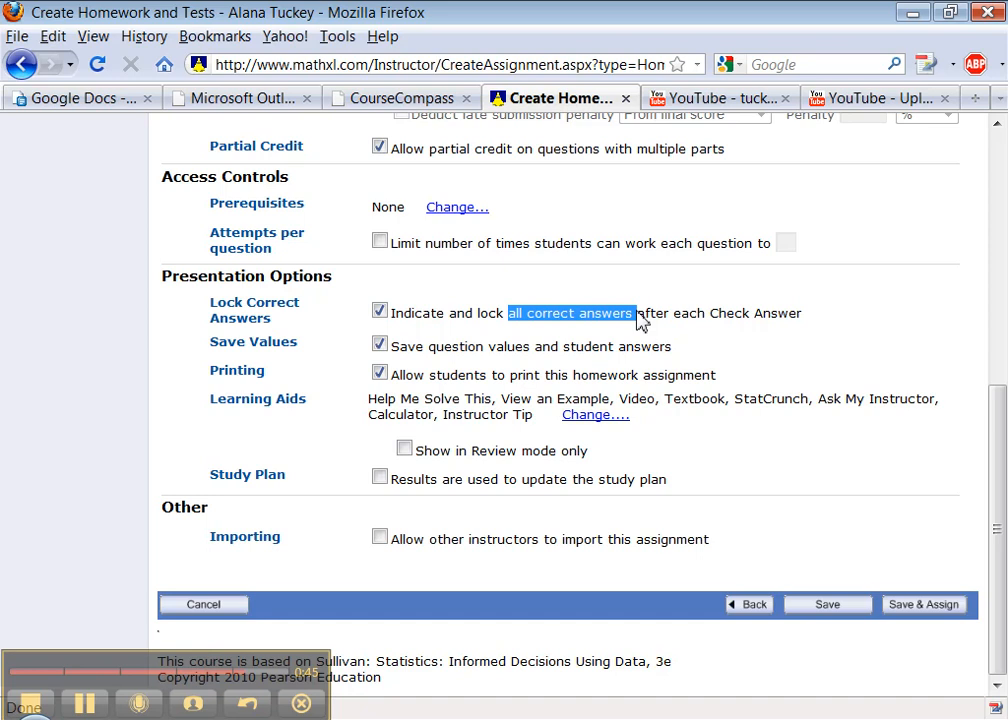
pyautogui.click(381, 313)
pyautogui.click(381, 313)
# Look over the printing and learning aids options, keep student printing allowed, and save and assign the homework.
pyautogui.moveTo(457, 391); pyautogui.dragTo(547, 414)
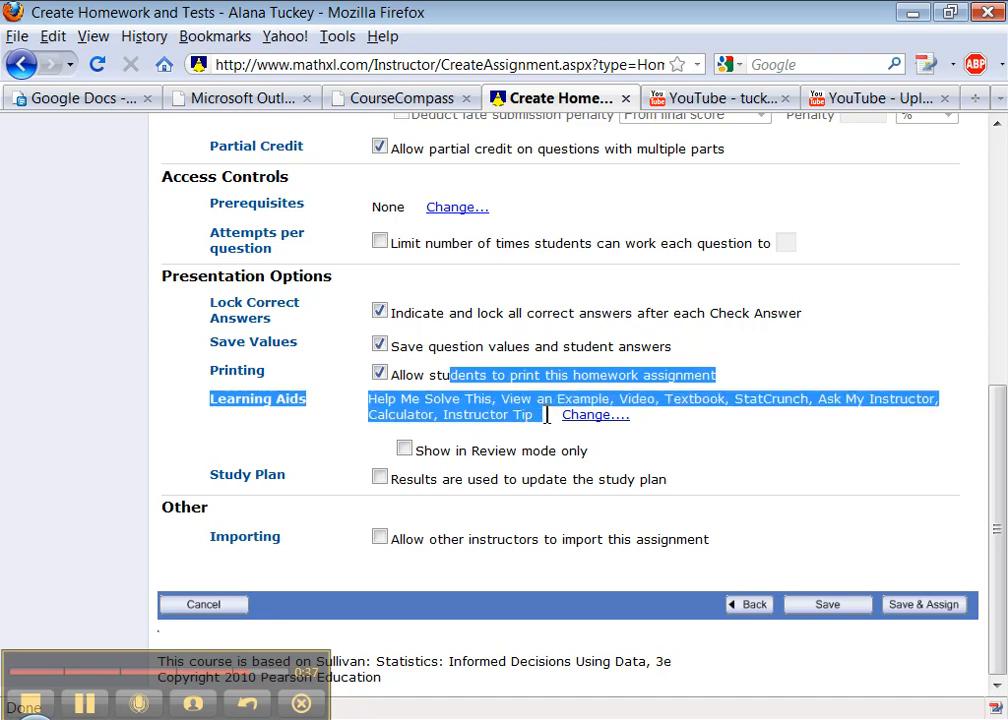
pyautogui.click(404, 449)
pyautogui.click(379, 373)
pyautogui.click(378, 376)
pyautogui.click(918, 606)
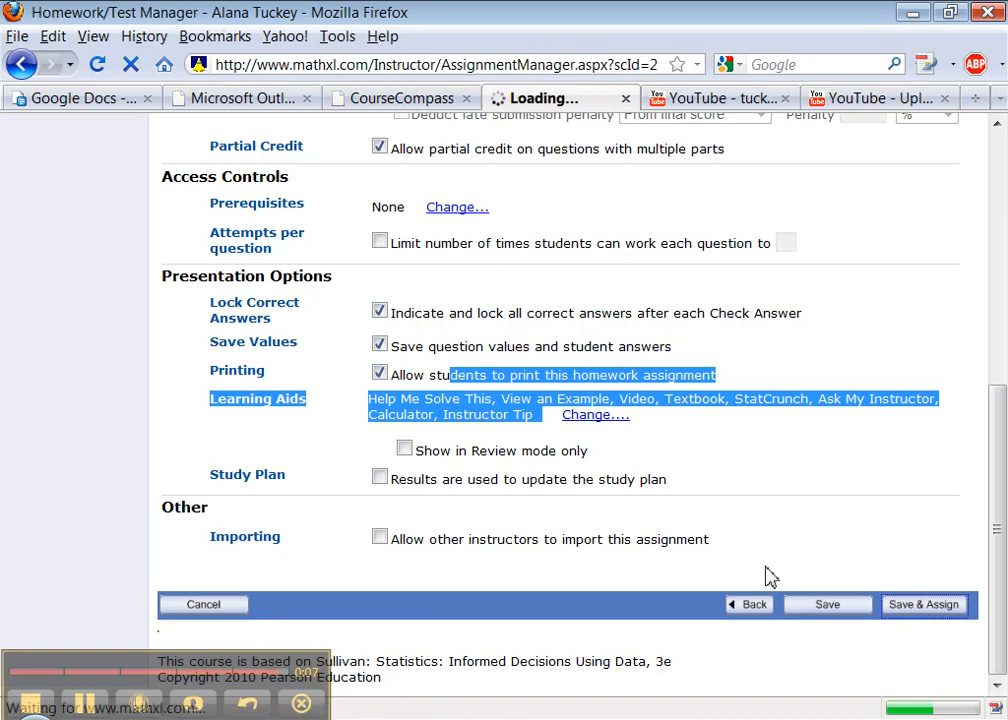